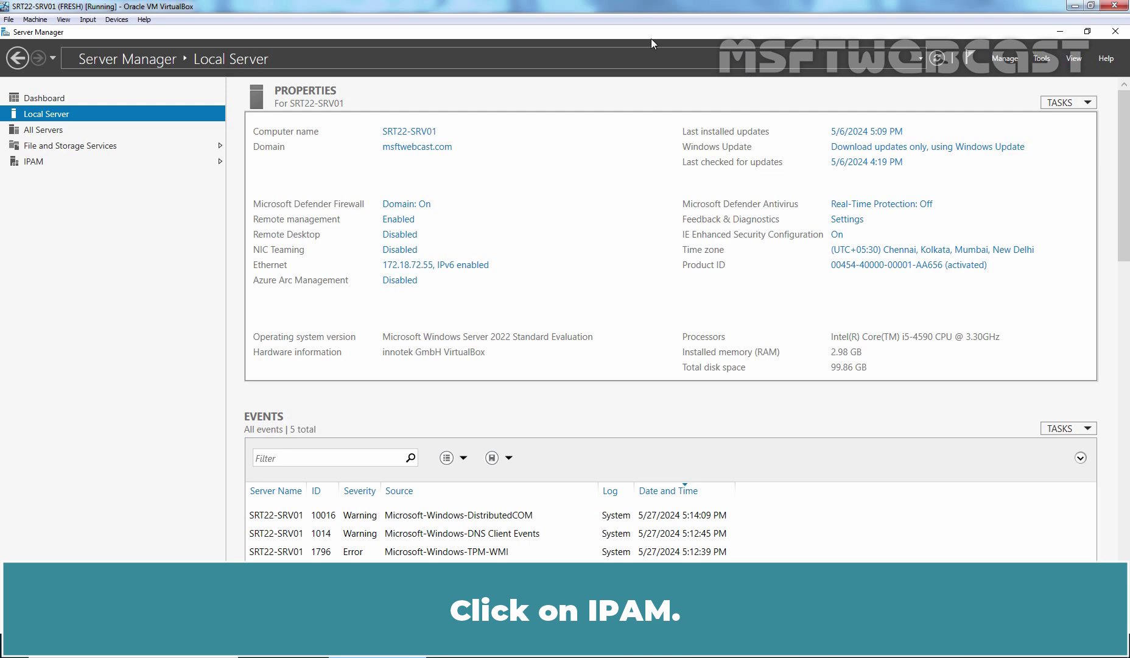
Step: Show IPAM's DNS and DHCP Servers page, listing SRT22-DC02 with its DHCP role
left_click(40, 162)
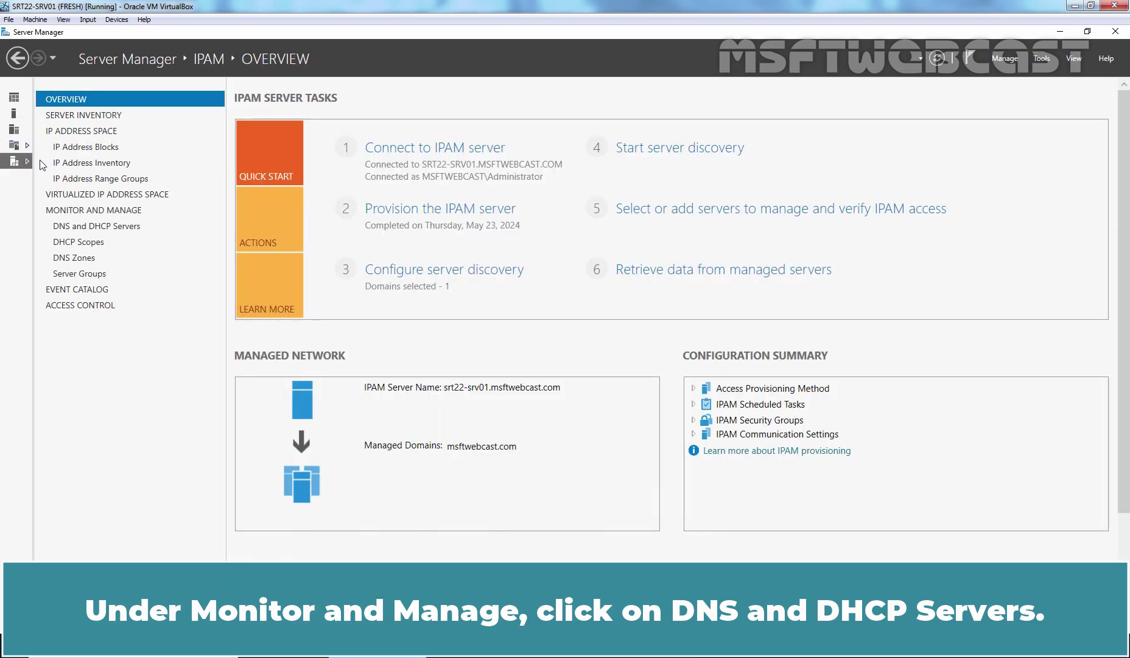
left_click(111, 226)
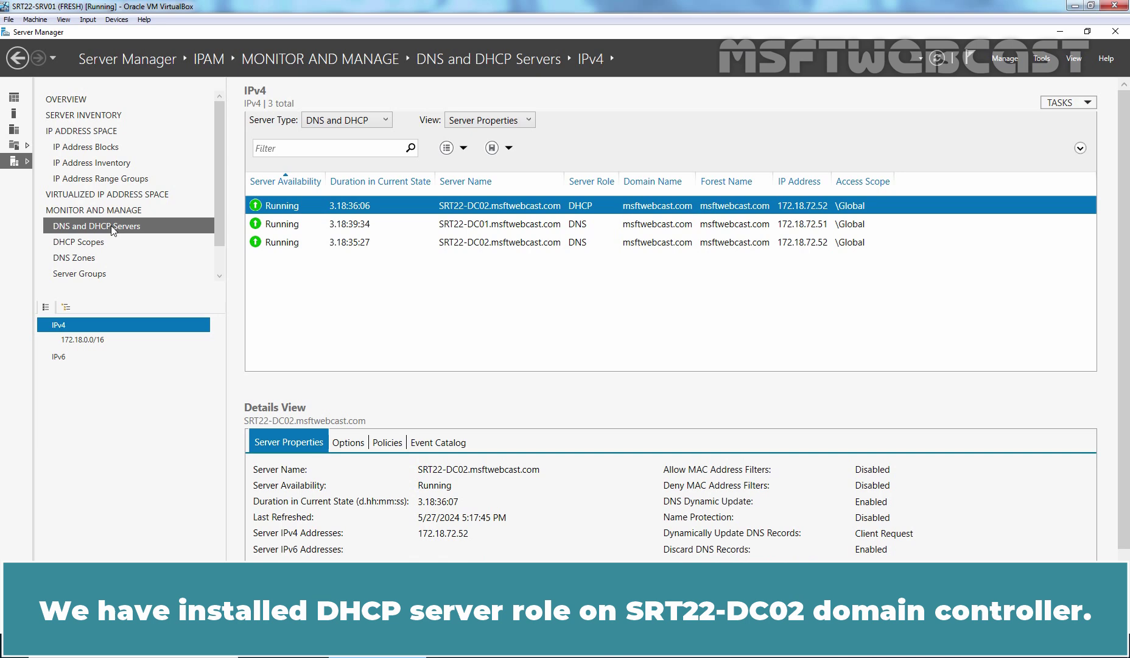
Step: Start a new DHCP scope on SRT22-DC02 named SCOPE-2, described 'For 3rd and 4th Floor Devices'
right_click(510, 210)
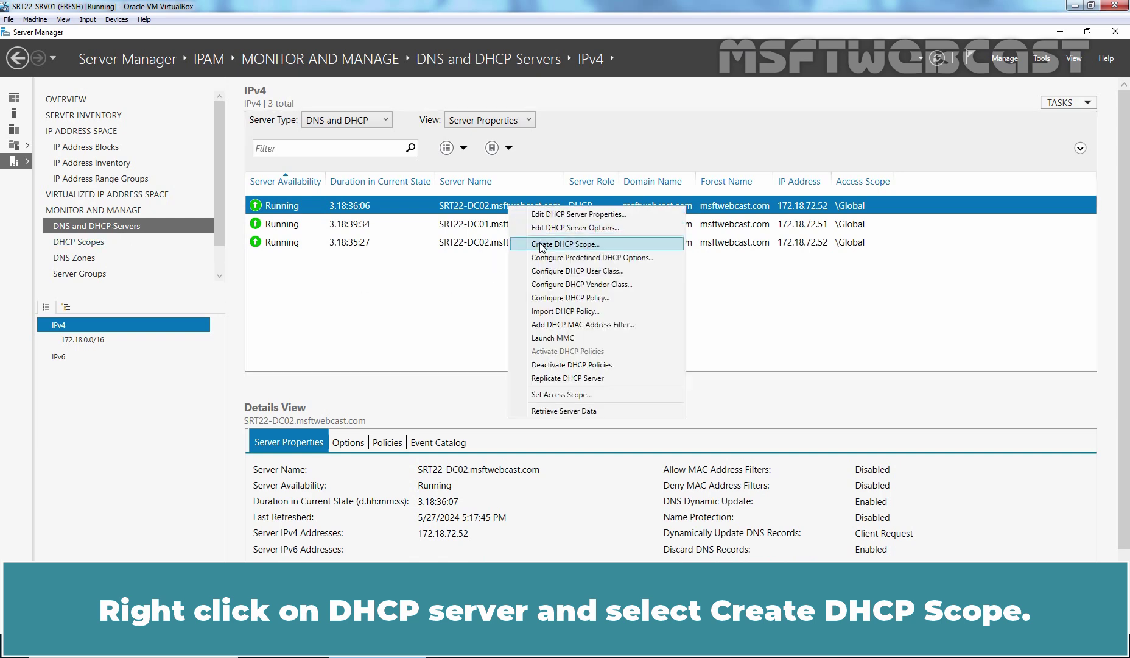
left_click(582, 244)
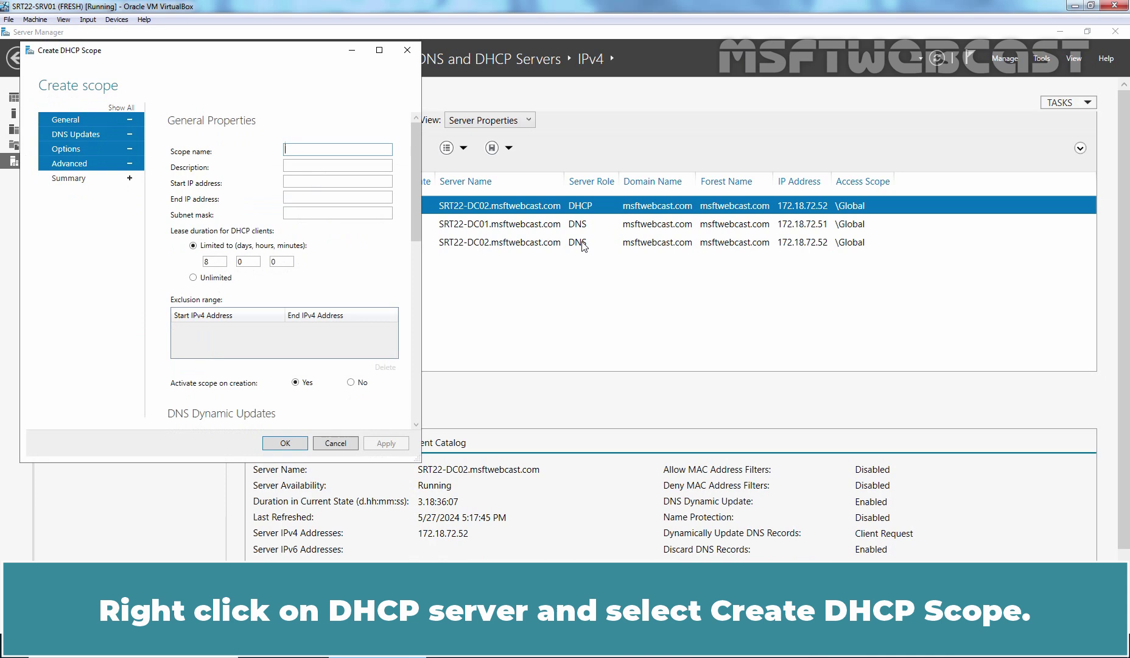
left_click_drag(263, 59, 474, 74)
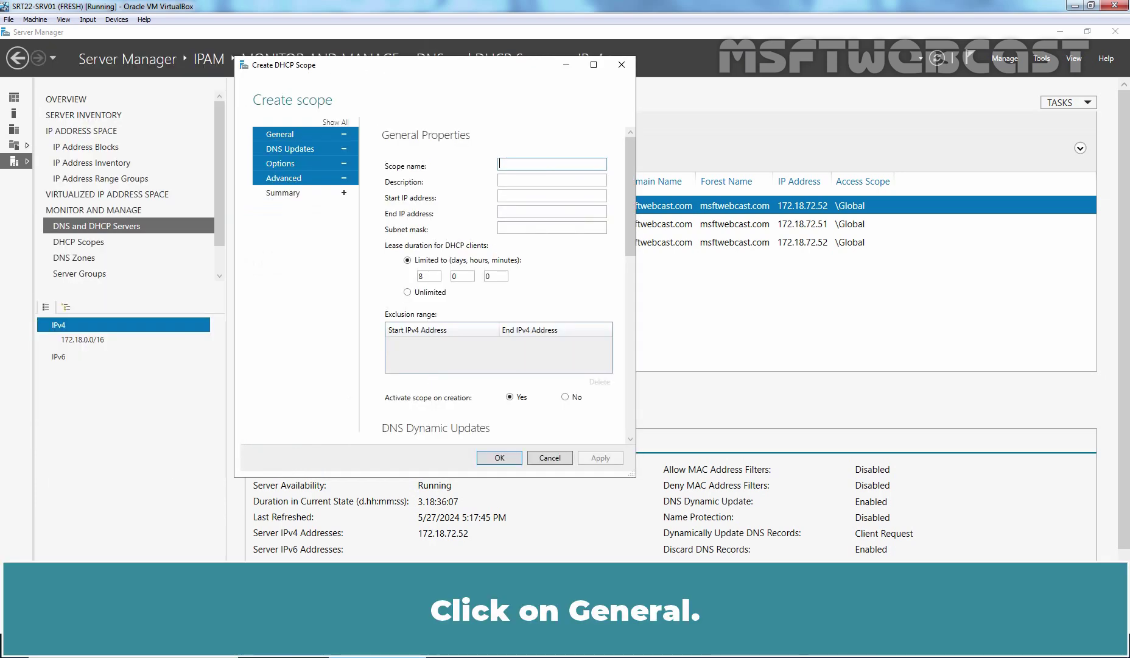
left_click(290, 135)
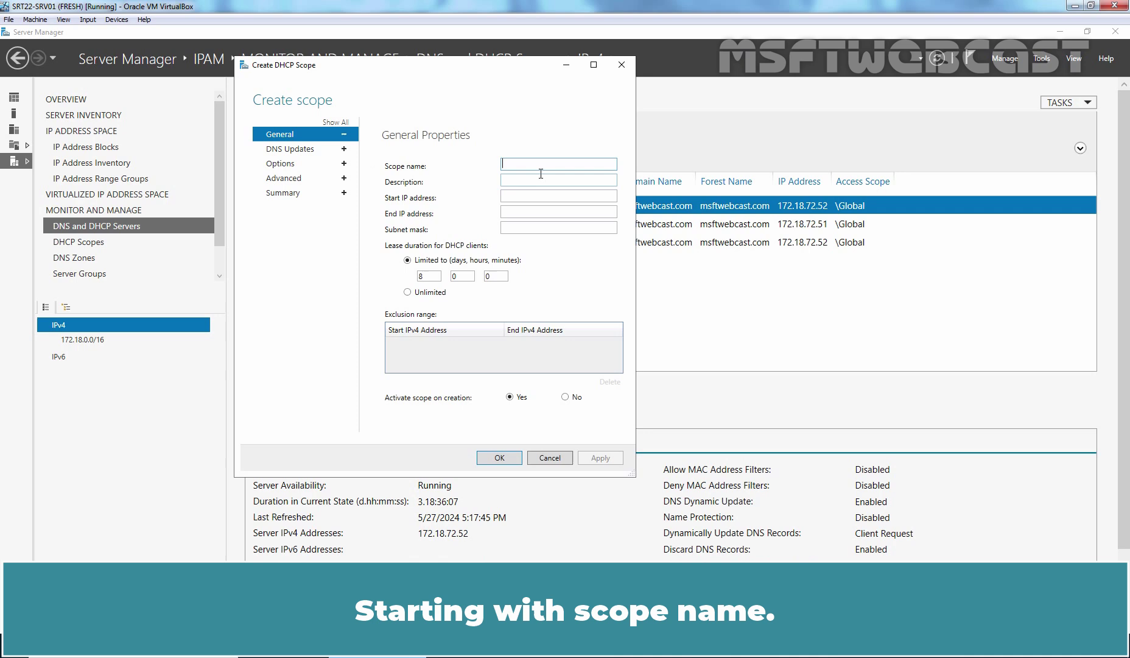
type("SCOPE-2")
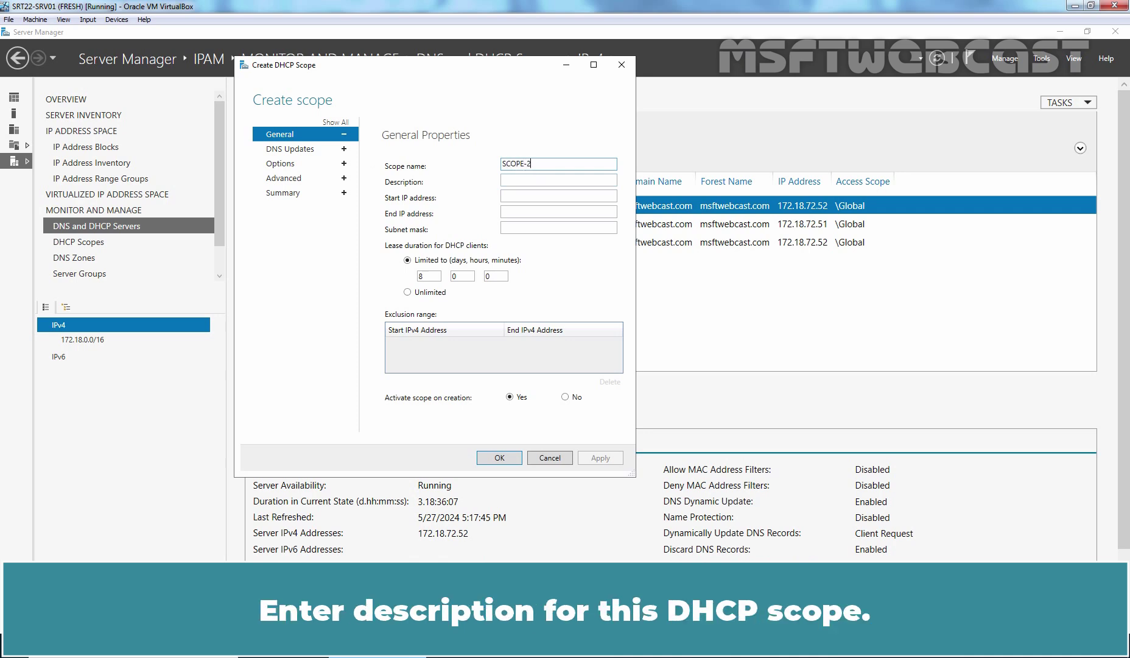
left_click(558, 180)
type("For 3rd and ")
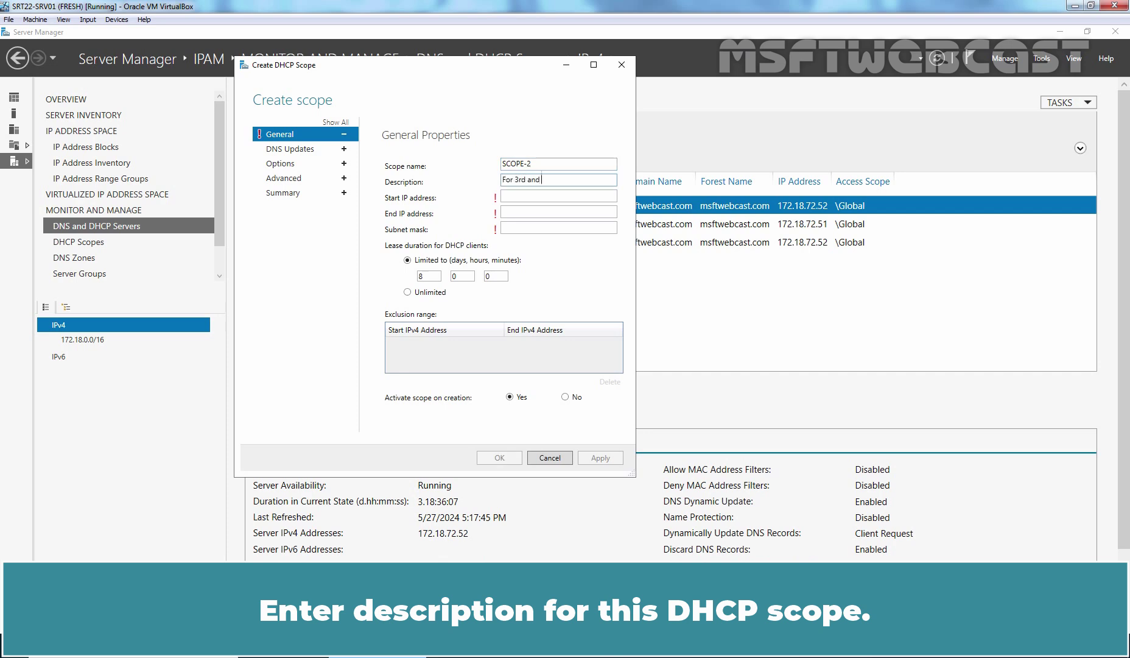
type("4th Floor Devices")
Step: Set the range 172.18.73.11–172.18.73.254, mask 255.255.255.0, and no activation on creation
left_click(516, 198)
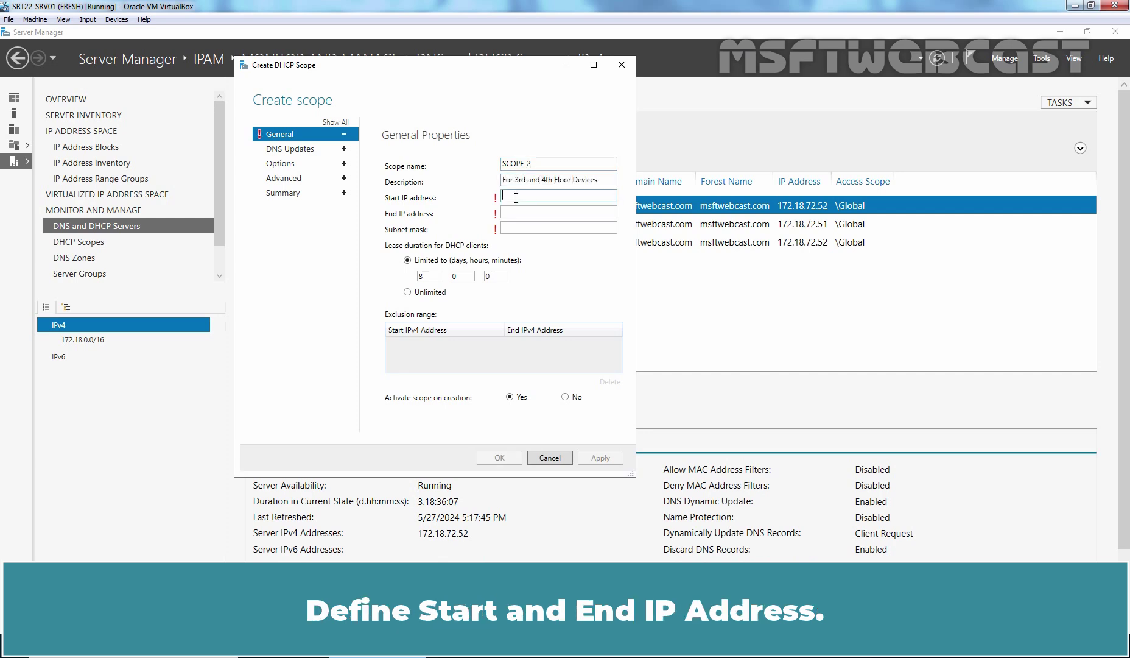
type("172.18.73.11")
key("Tab")
type("172.18.73.254")
key("Tab")
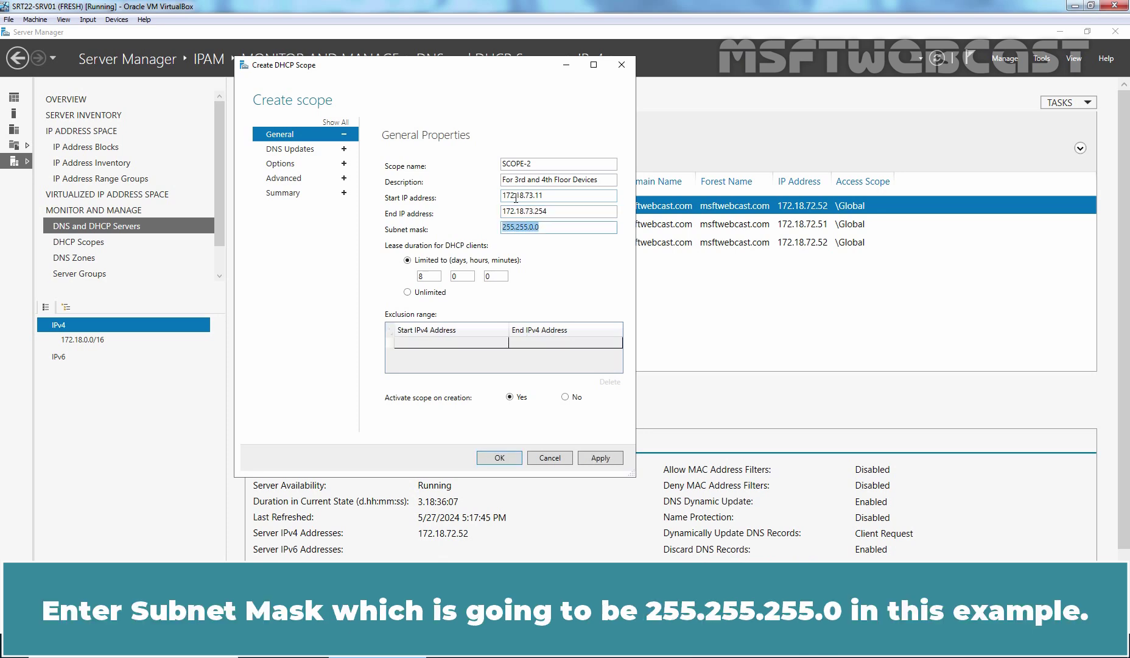
type("255.255.255.0")
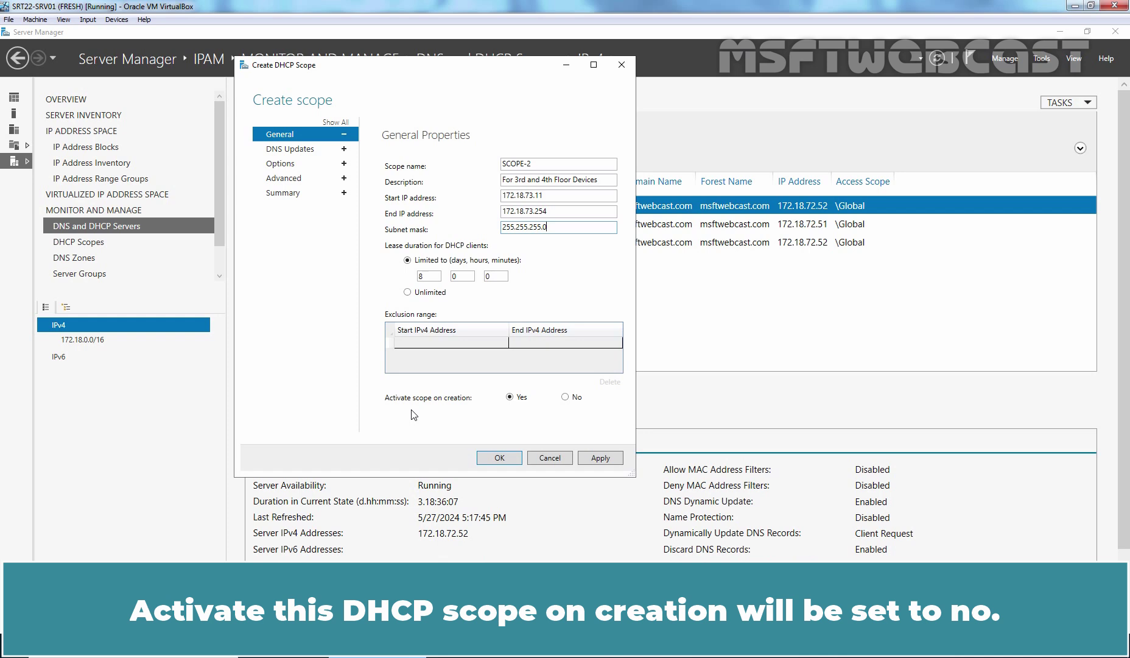
left_click(565, 397)
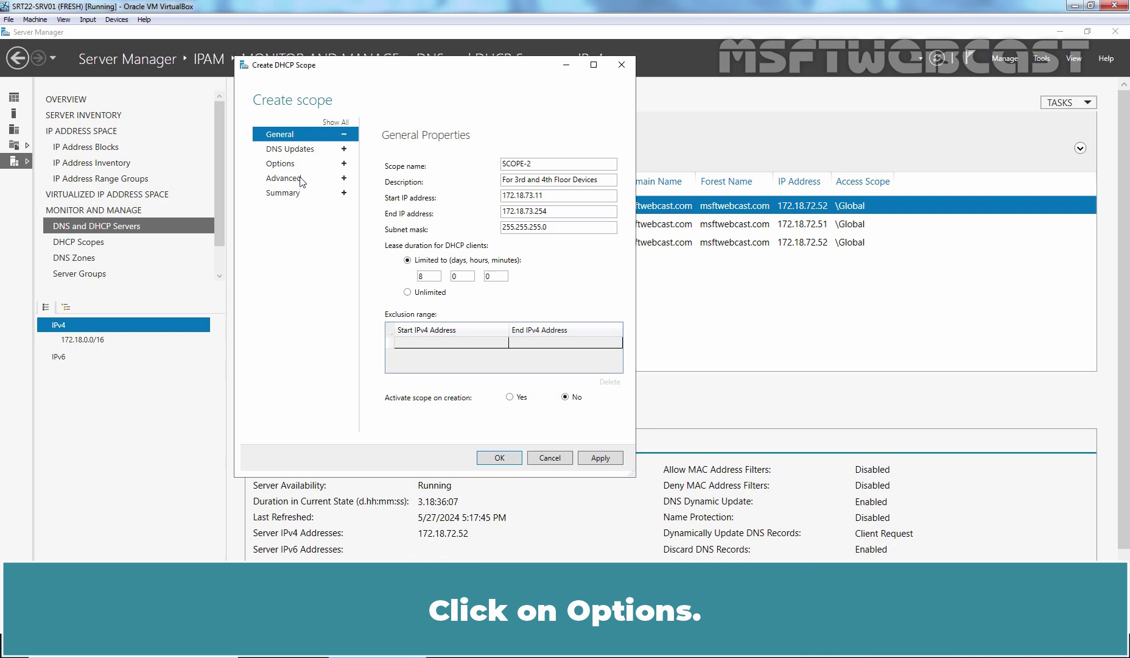
Step: Add scope option 003 Router with the value 172.18.73.1
left_click(281, 170)
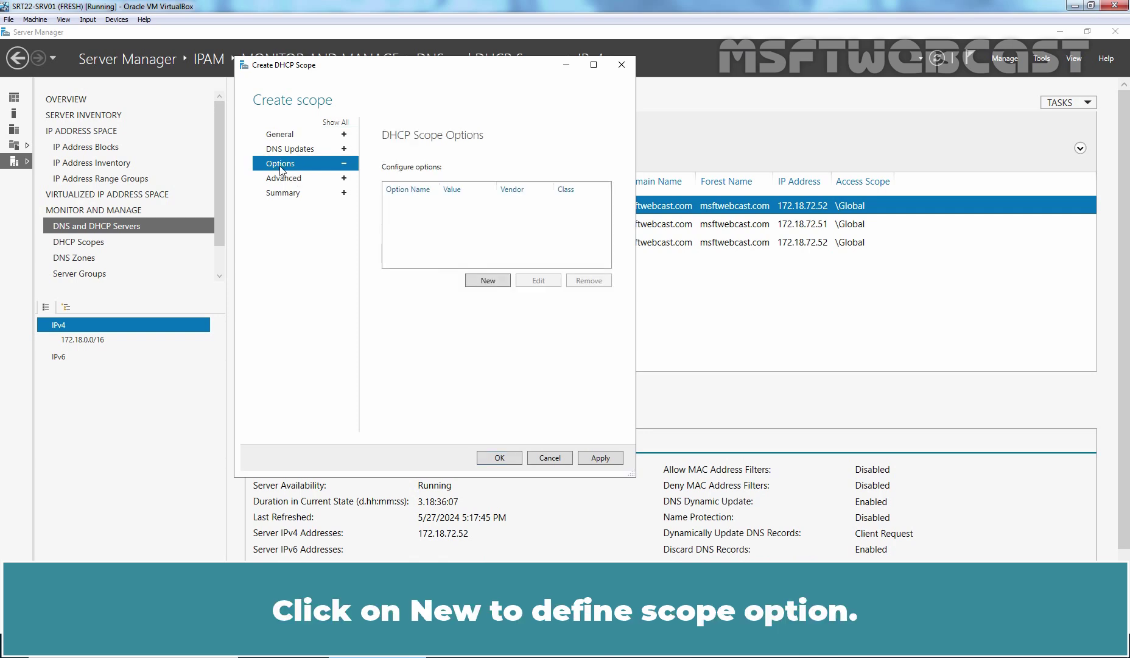
left_click(488, 281)
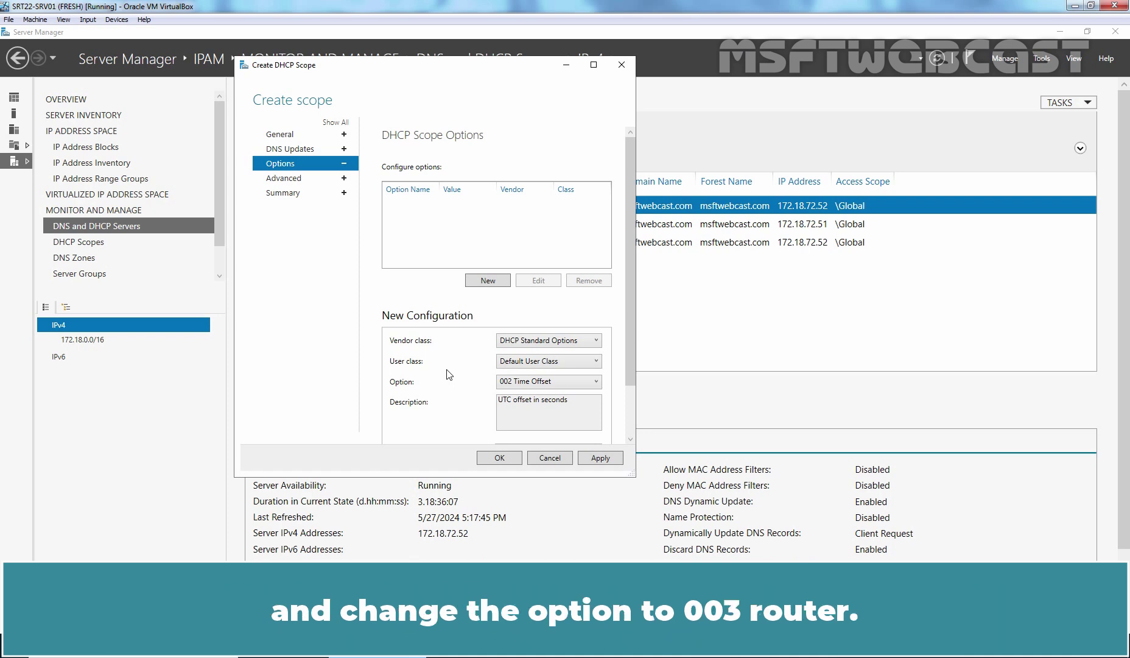
left_click(544, 384)
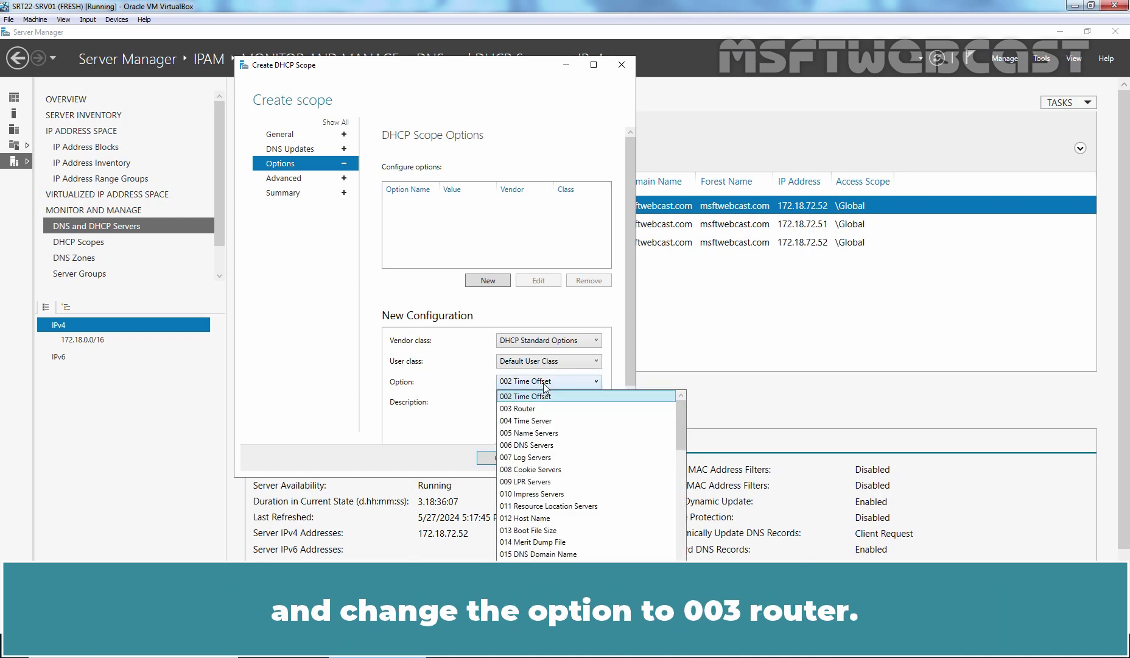
left_click(527, 411)
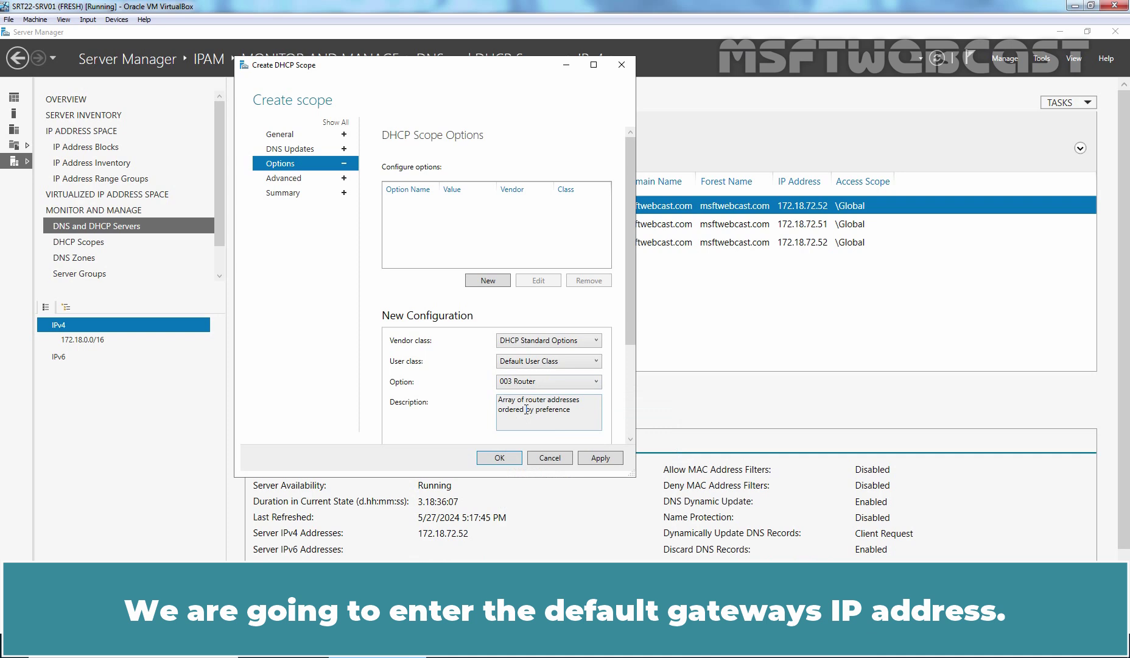
left_click_drag(632, 295, 623, 389)
left_click(417, 365)
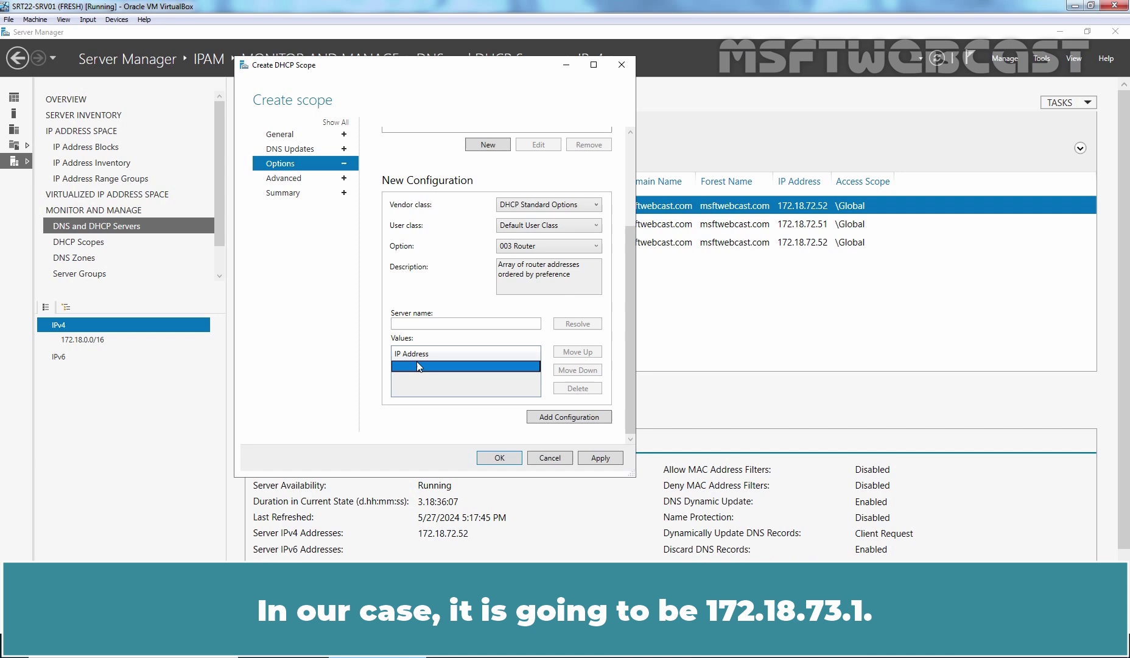
left_click(416, 364)
type("172")
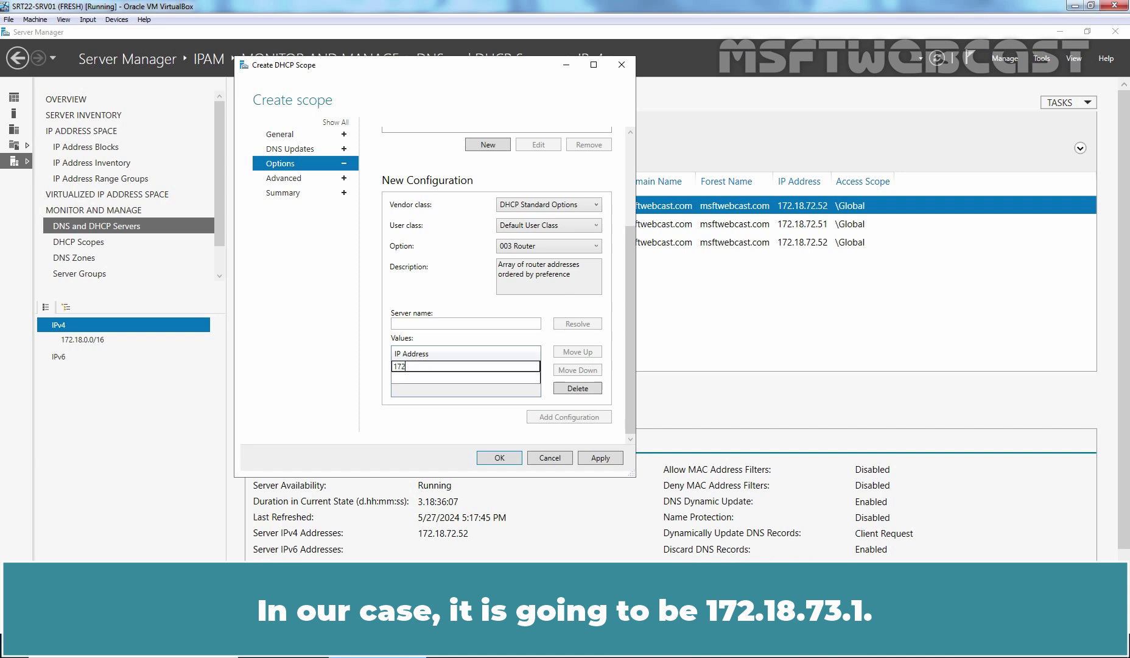
type(".18.73.1")
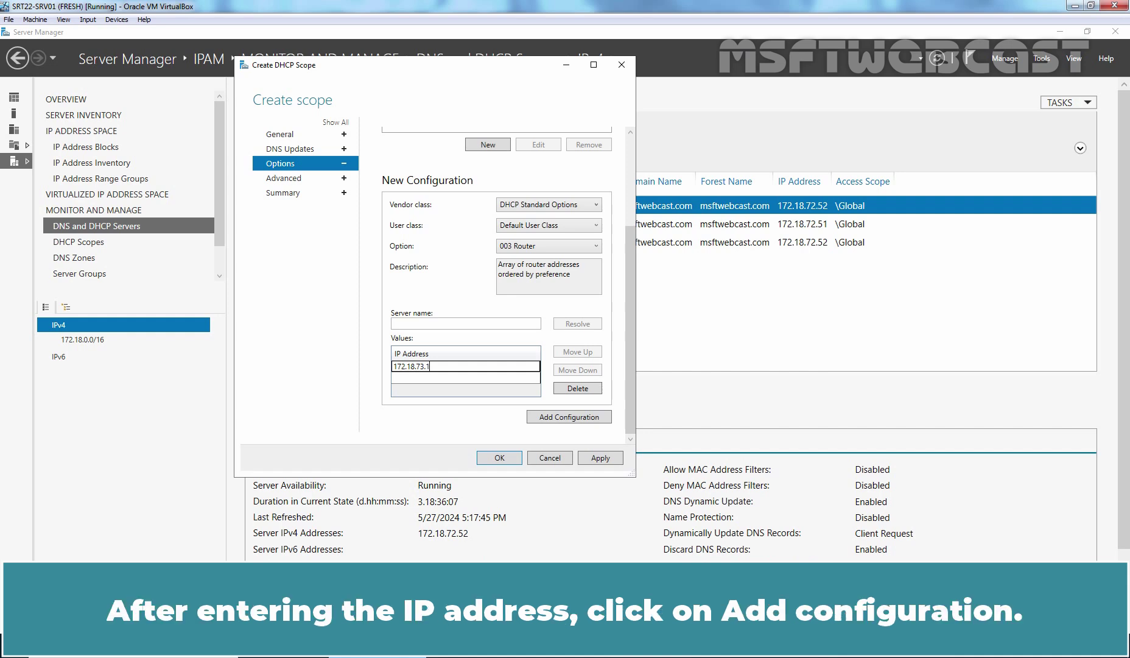
left_click(576, 419)
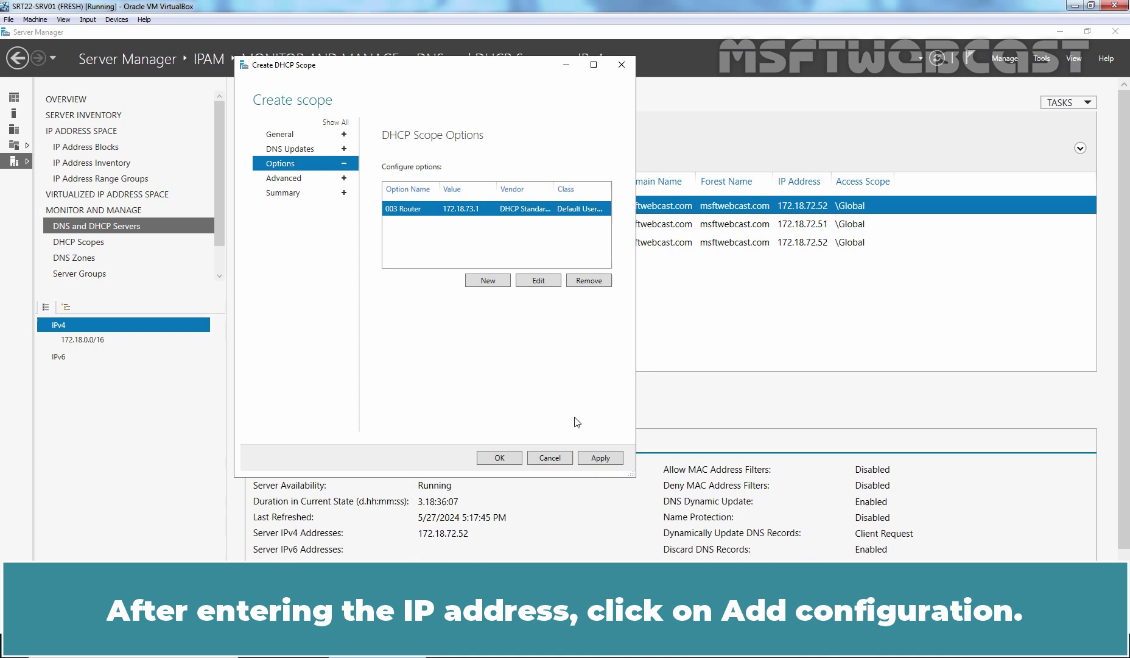
Step: Begin a 006 DNS Servers option and resolve srt22-dc01.msftwebcast.com to its IP
left_click(489, 281)
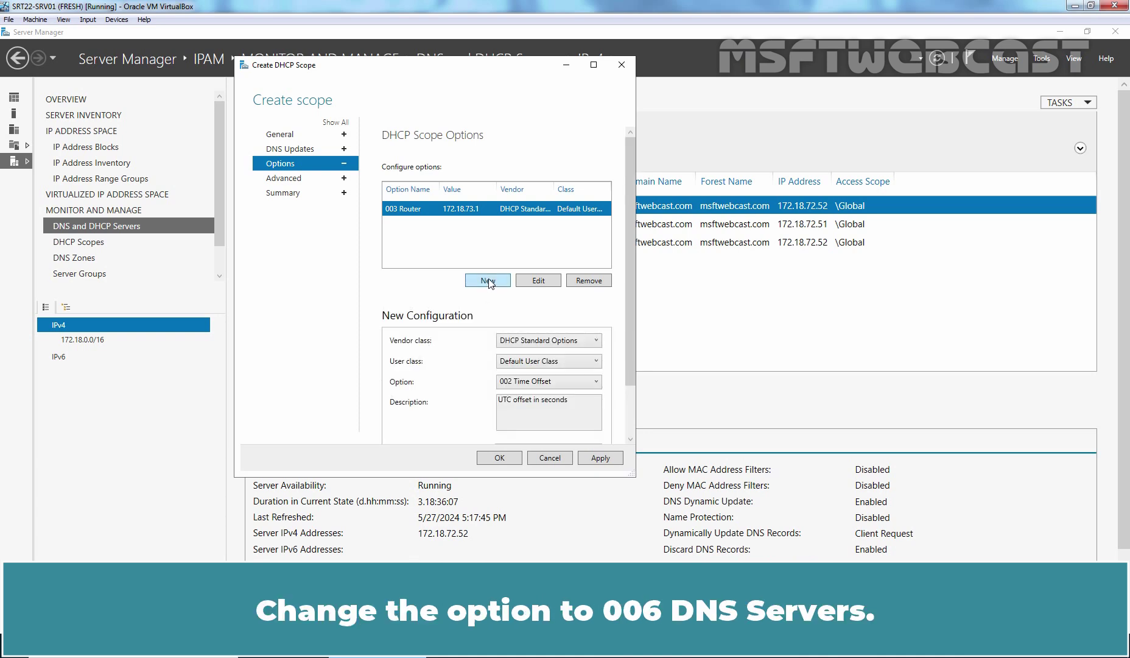
left_click(576, 383)
left_click(540, 447)
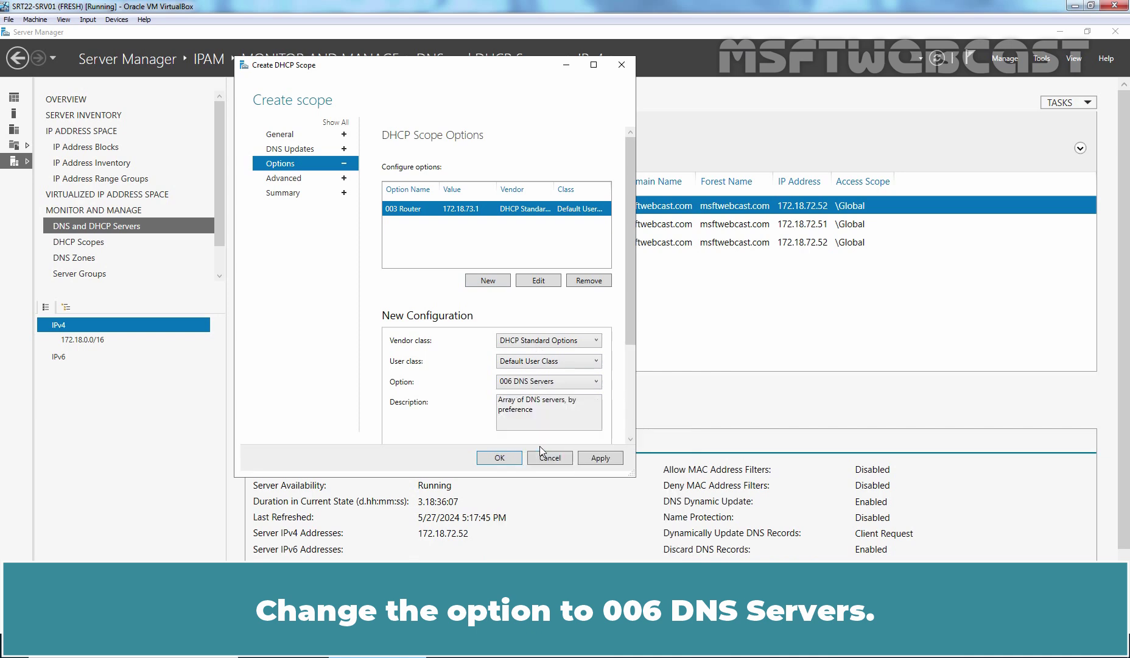
scroll(628, 340, "down", 1)
left_click_drag(628, 341, 625, 403)
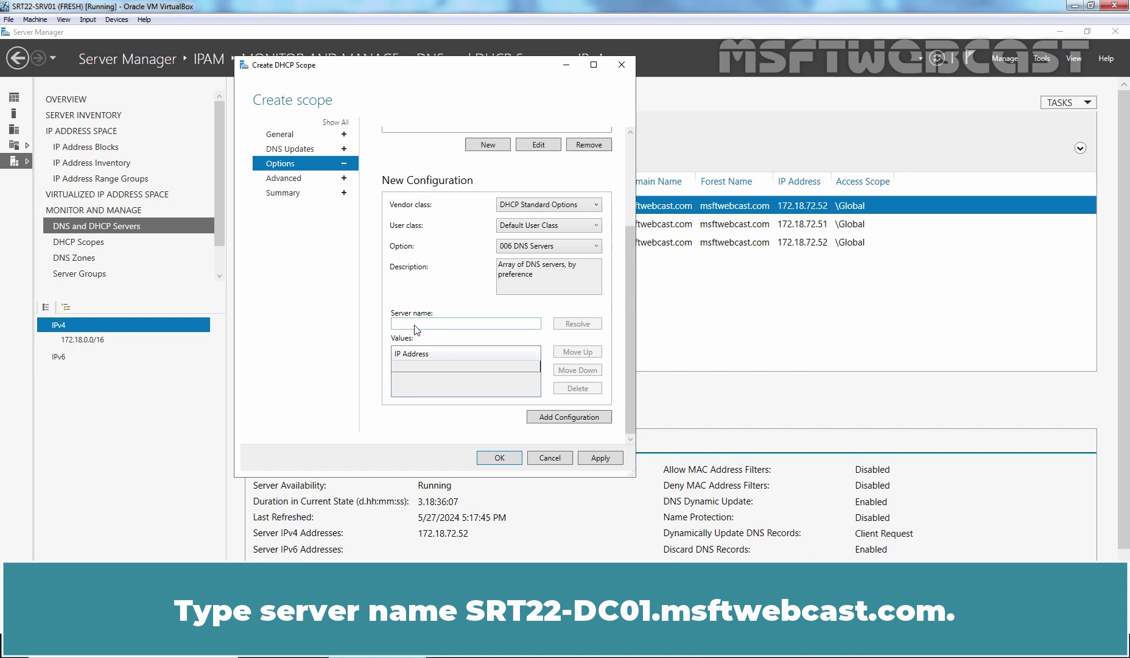
left_click(416, 323)
type("srt22-")
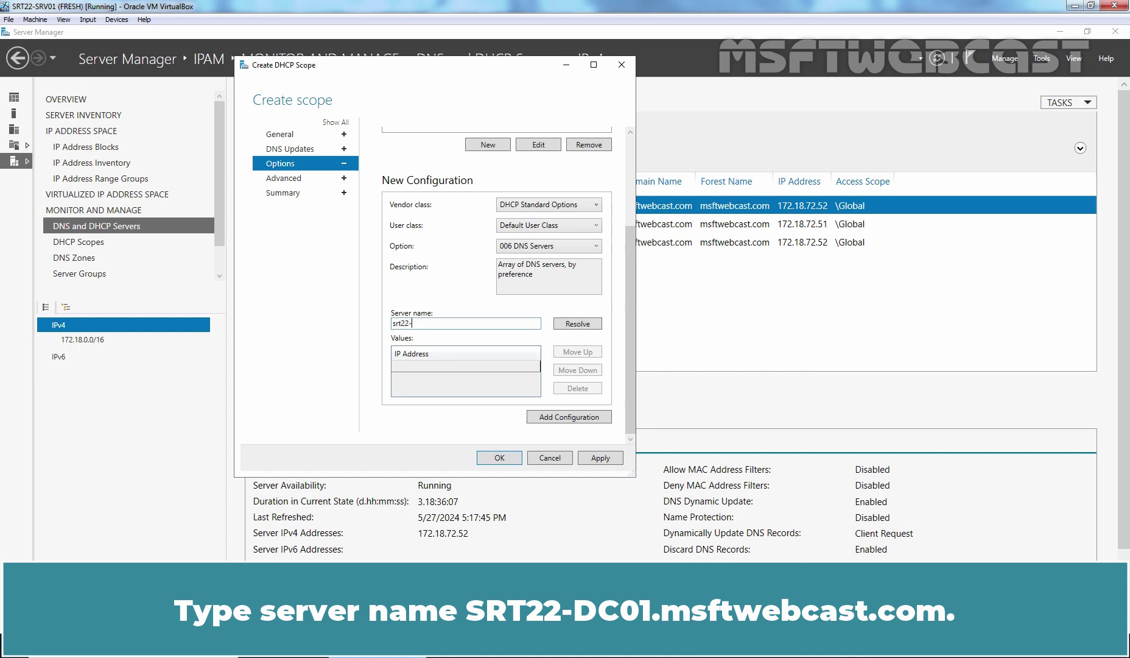
type("dc01.msftwebcast.com")
left_click(578, 325)
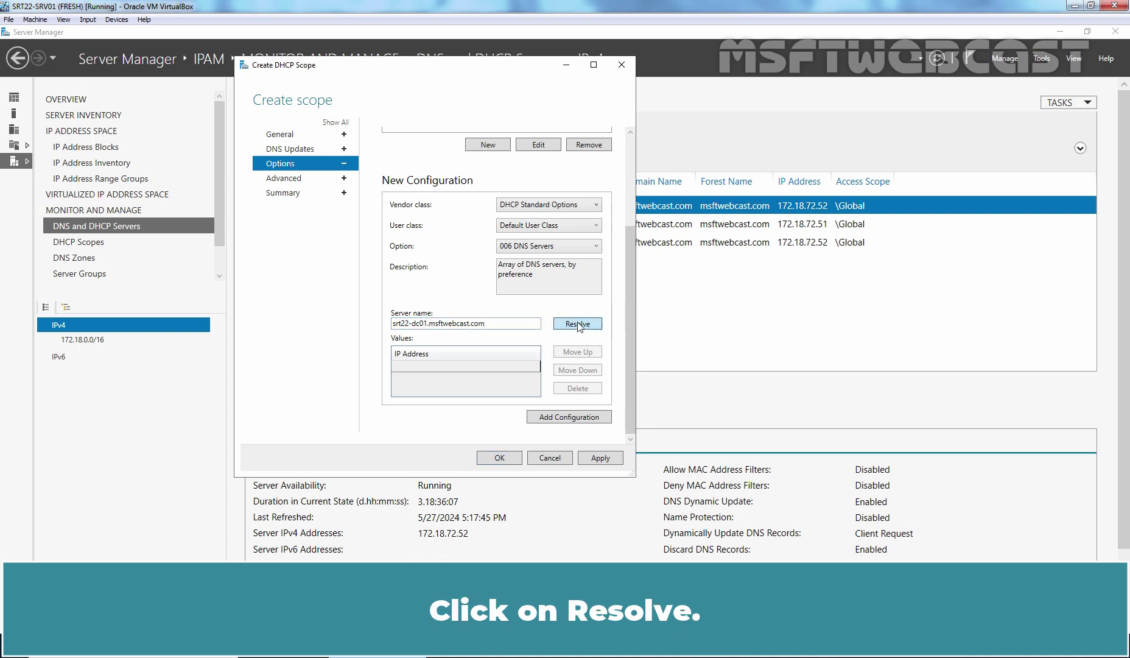
Step: Resolve srt22-dc02.msftwebcast.com as the second DNS server and add the option to the scope
left_click(436, 324)
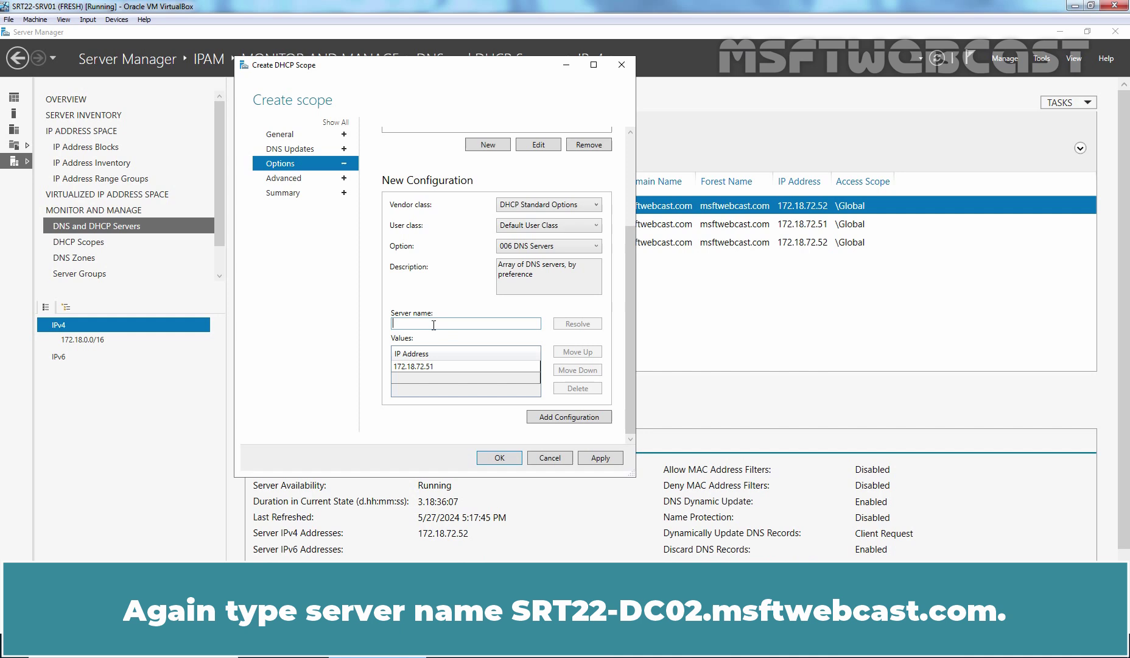
type("srt22-d")
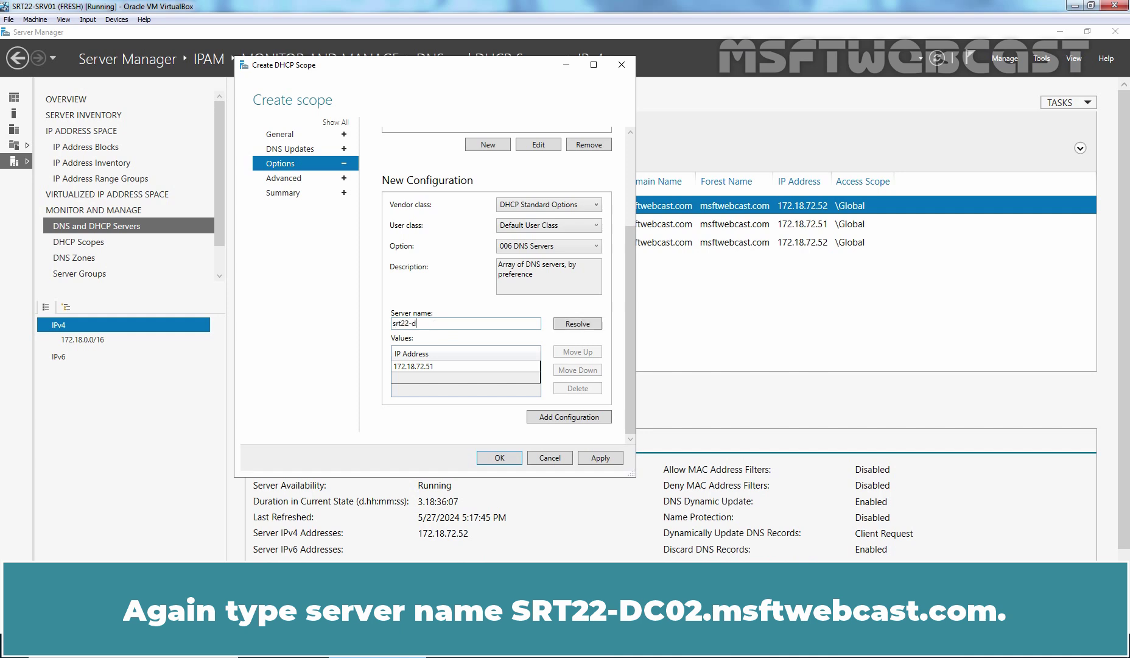
type("c02.msftwebcast.com")
left_click(574, 326)
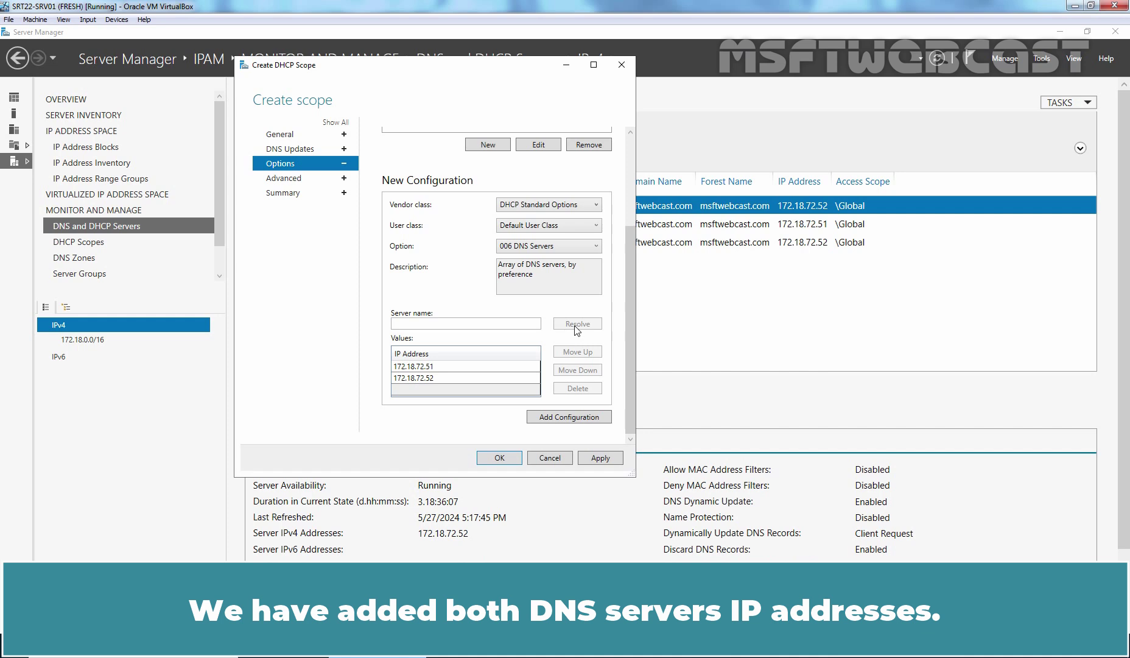
left_click(572, 419)
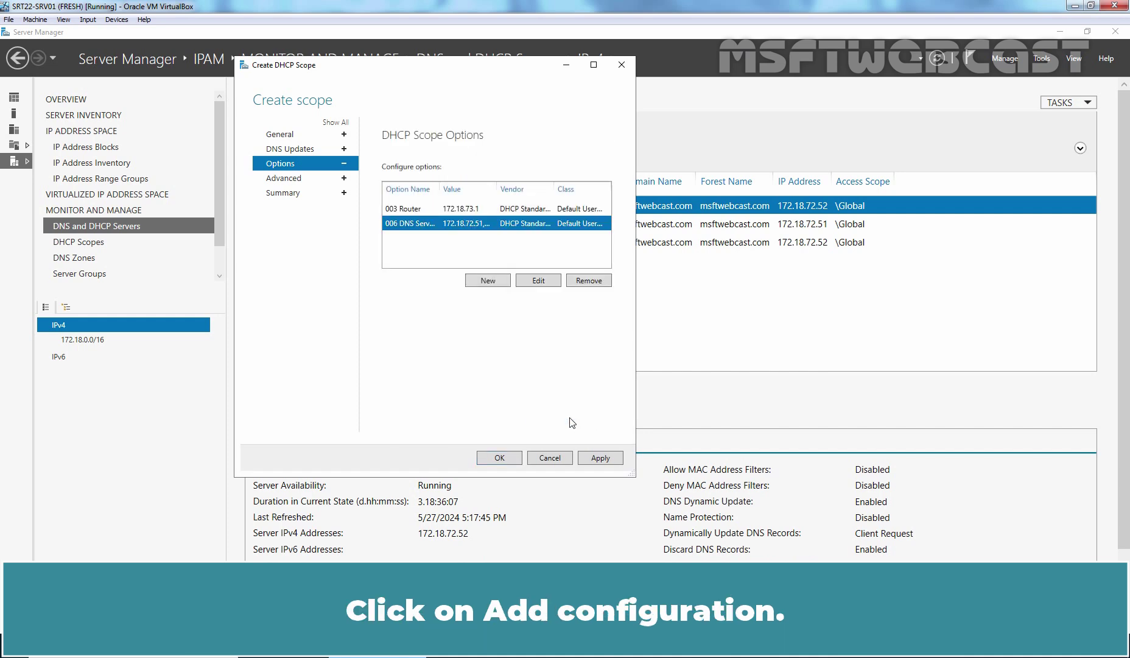
Step: Add option 015 DNS Domain Name as msftwebcast.com and apply to create SCOPE-2
left_click(488, 280)
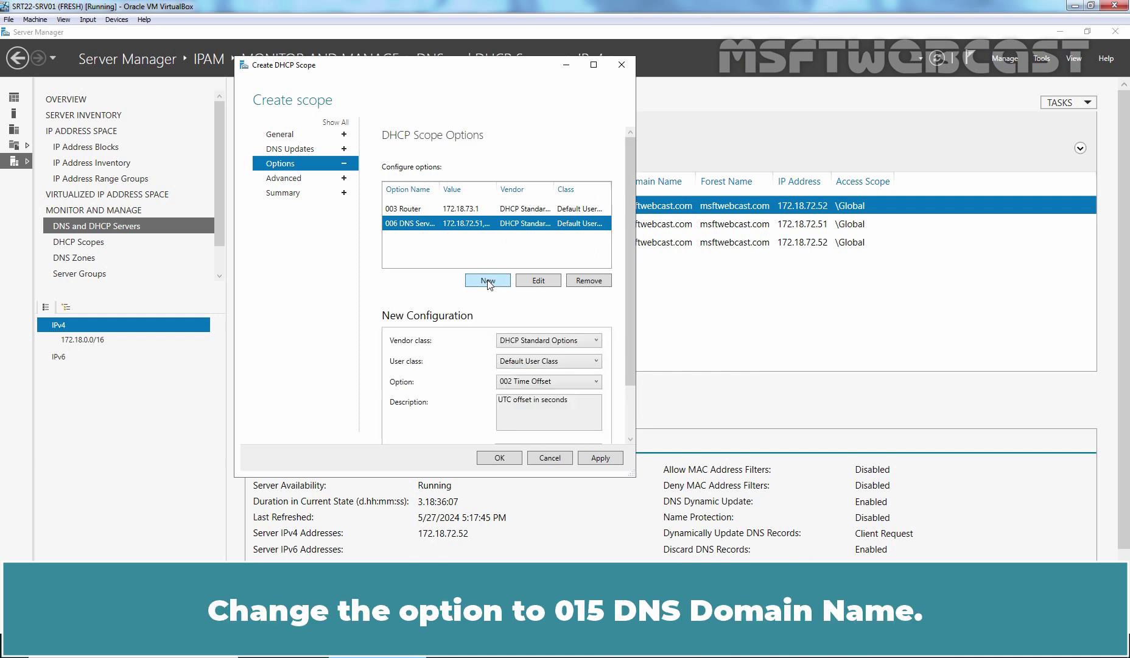
left_click(572, 383)
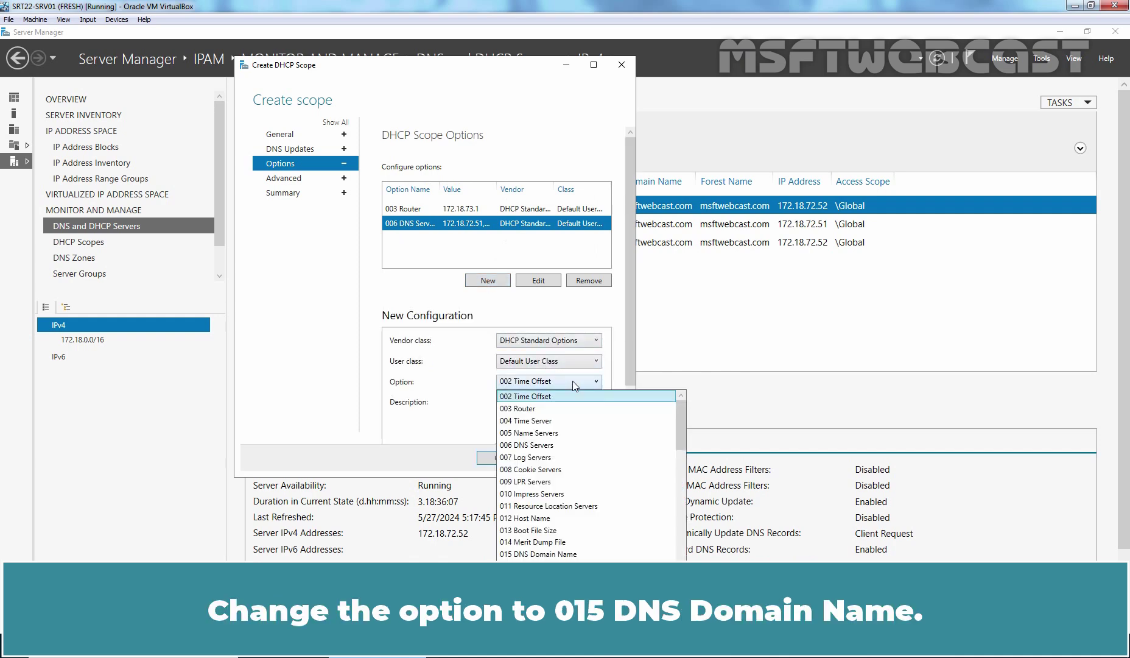
left_click(544, 555)
scroll(632, 355, "down", 1)
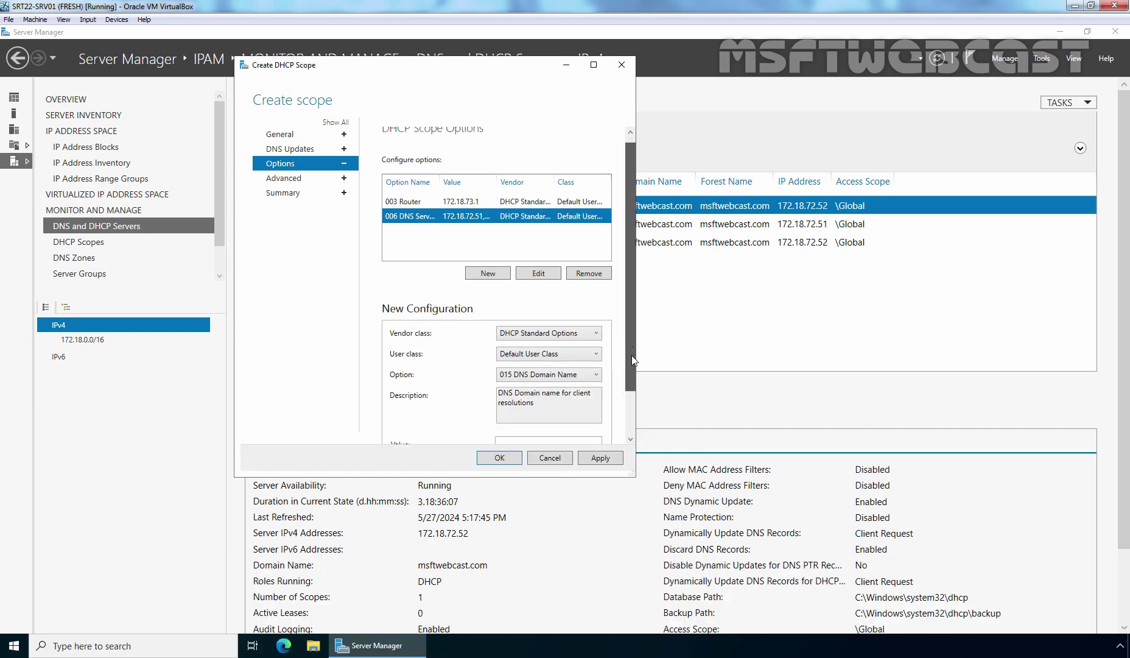
left_click_drag(631, 355, 629, 392)
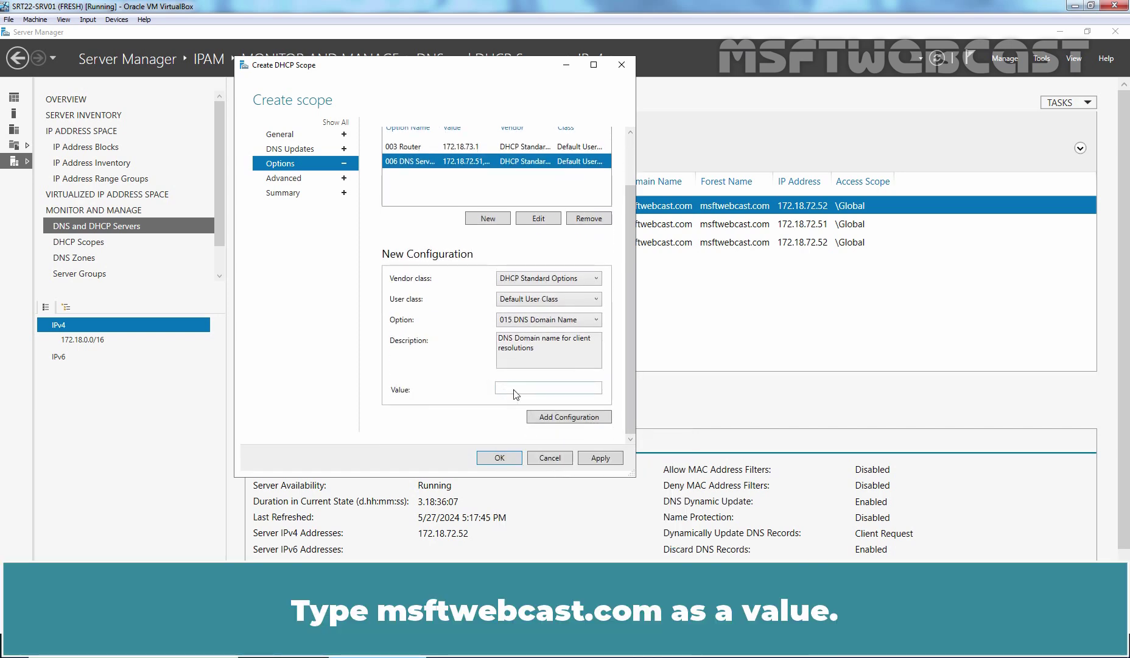
left_click(515, 392)
type("msftwebcast.com")
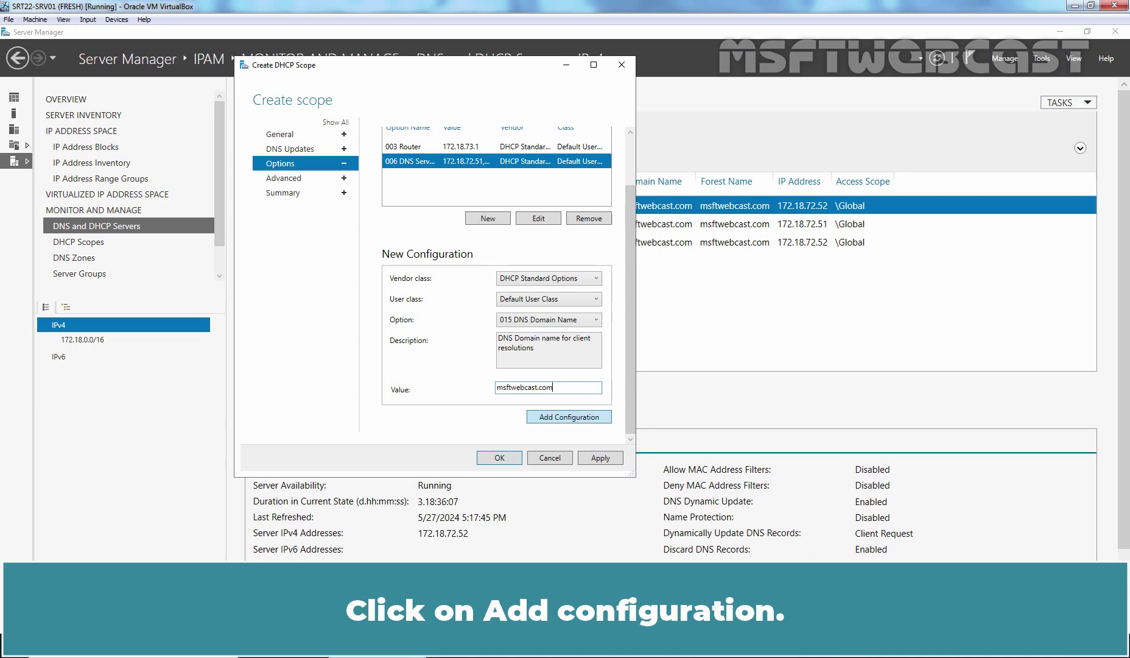
left_click(566, 417)
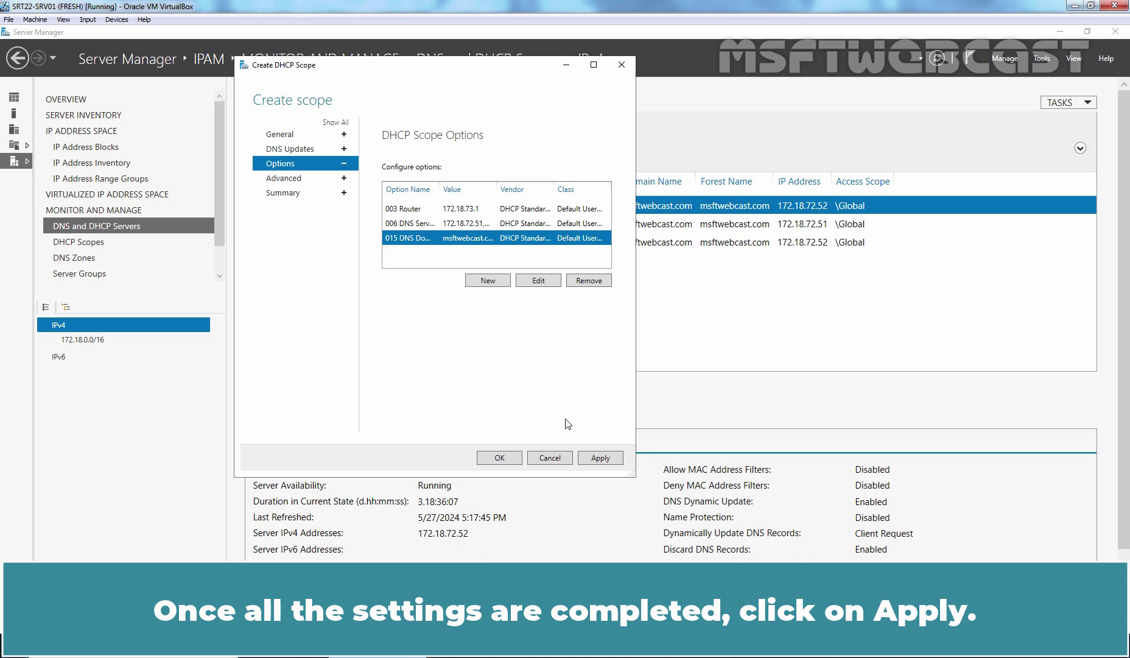
left_click(599, 457)
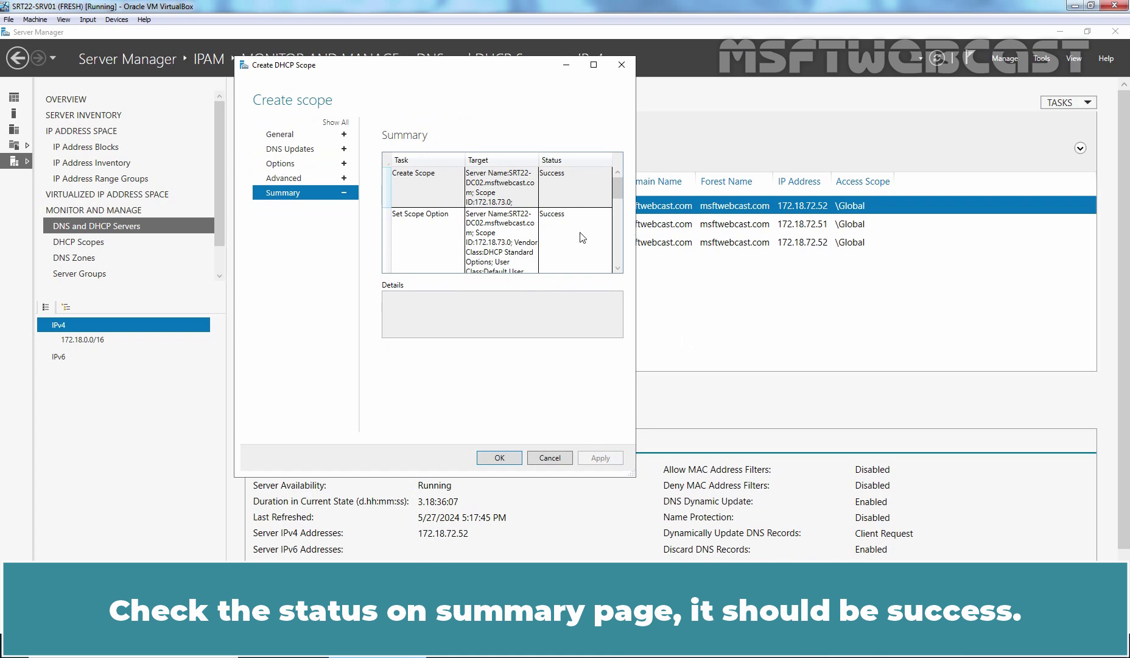
Step: Close the scope wizard, list IPAM's DHCP Scopes, and bring up SCOPE-2's actions menu
left_click(501, 459)
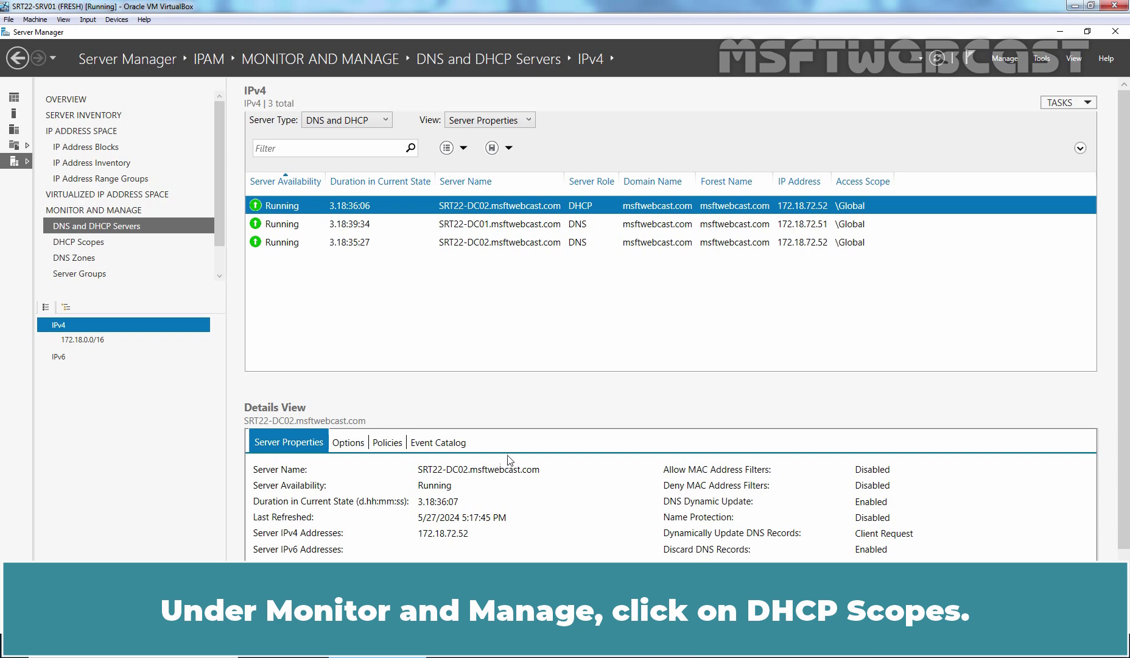
left_click(81, 243)
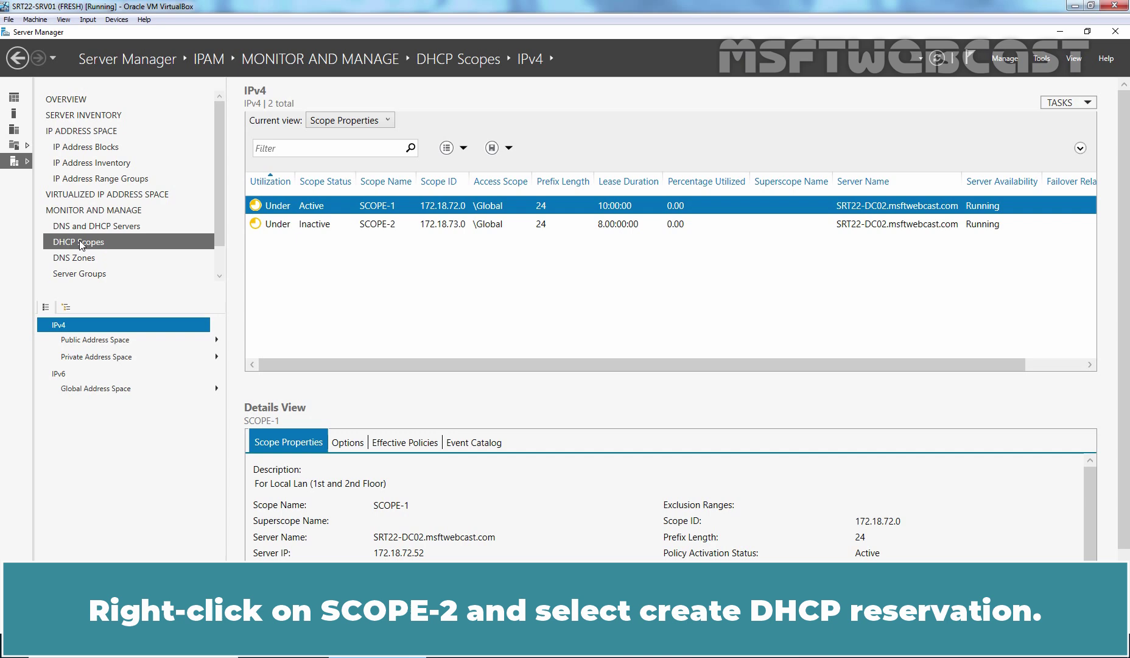
left_click(457, 225)
right_click(457, 227)
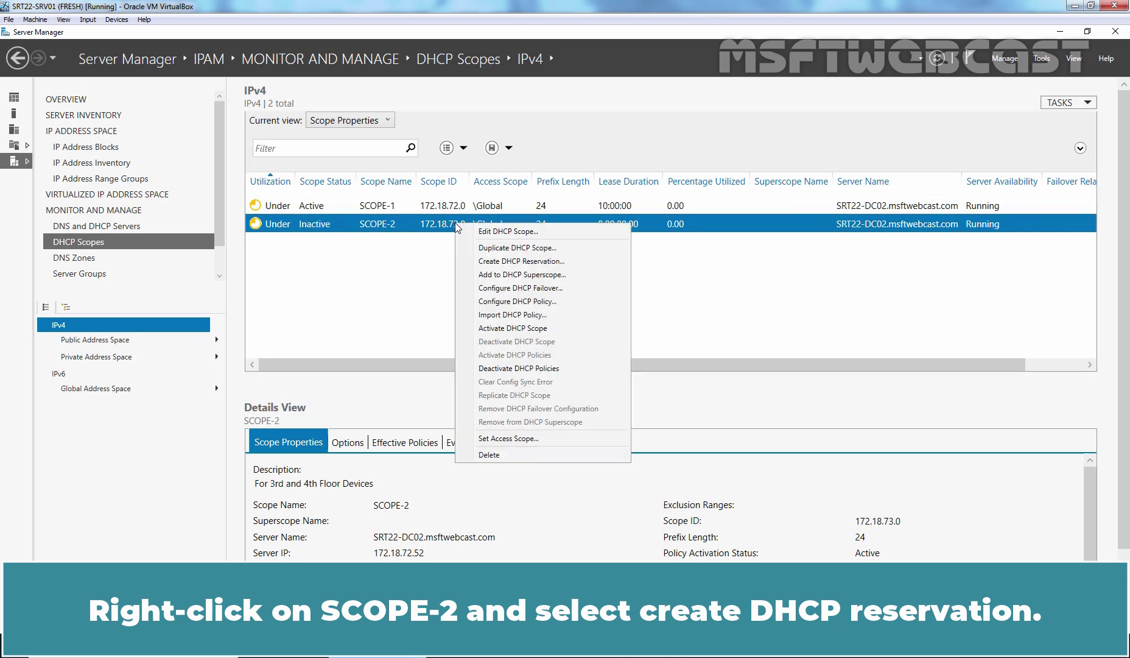
Step: Reserve 172.18.73.22 as 'For HR Managers Laptop' with the laptop's MAC and description 'Just for testing purpose'
left_click(530, 262)
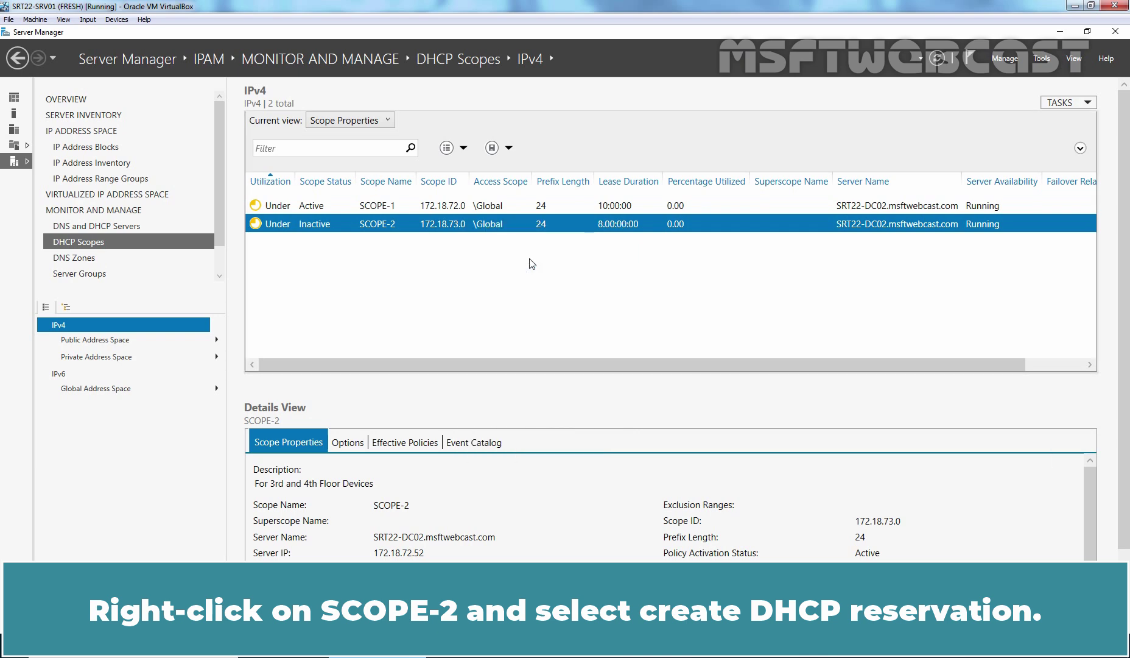
type("For HR Managers Lapt")
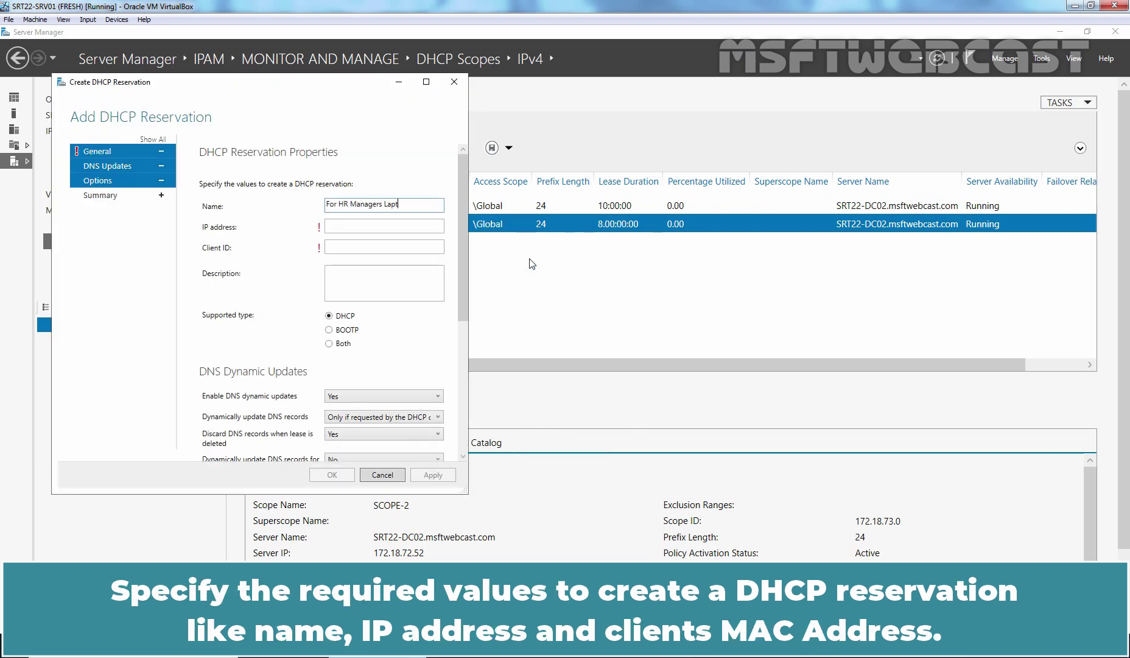
type("op")
key("Tab")
type("172.18.73.22")
key("Tab")
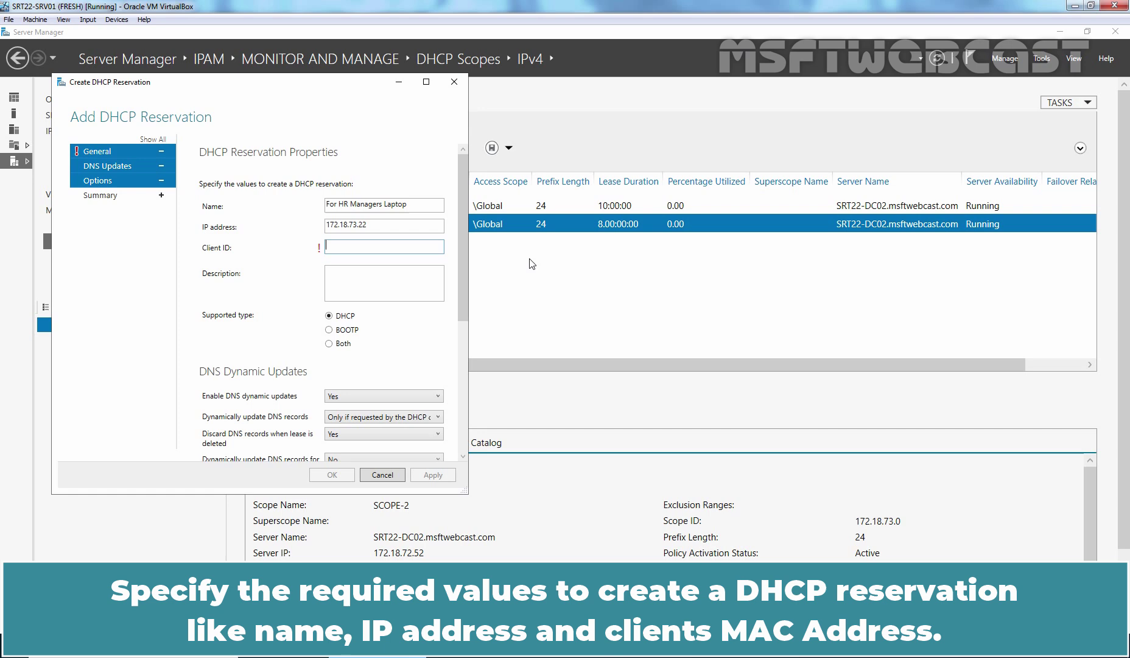
type("A0481C8")
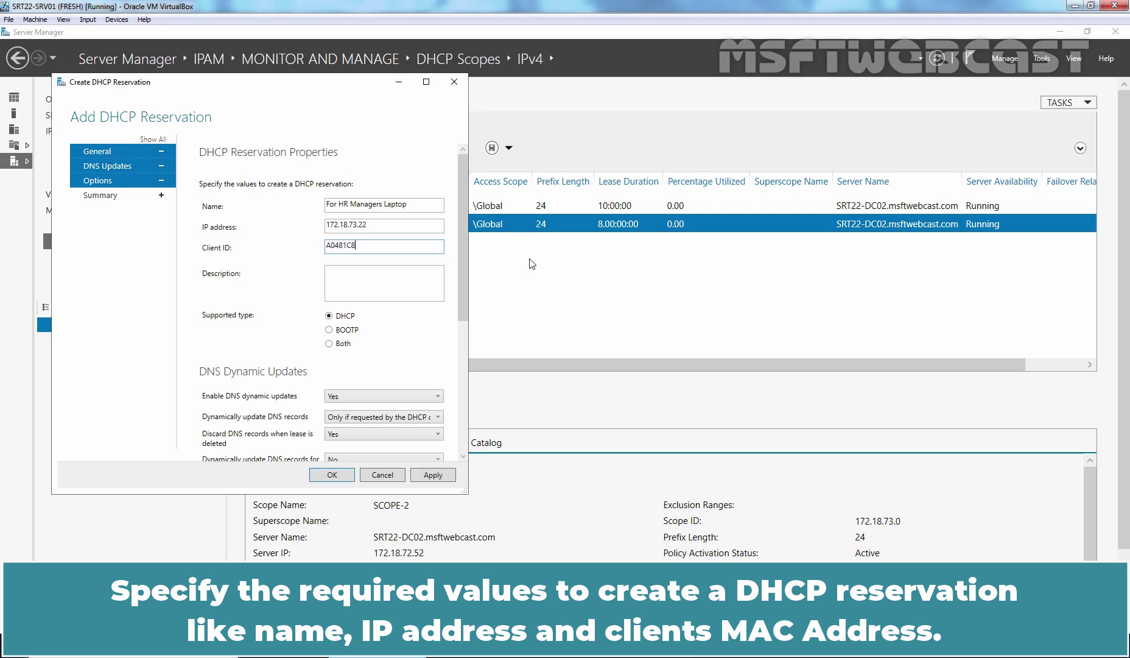
type("BBDD8")
key("Tab")
type("Just for")
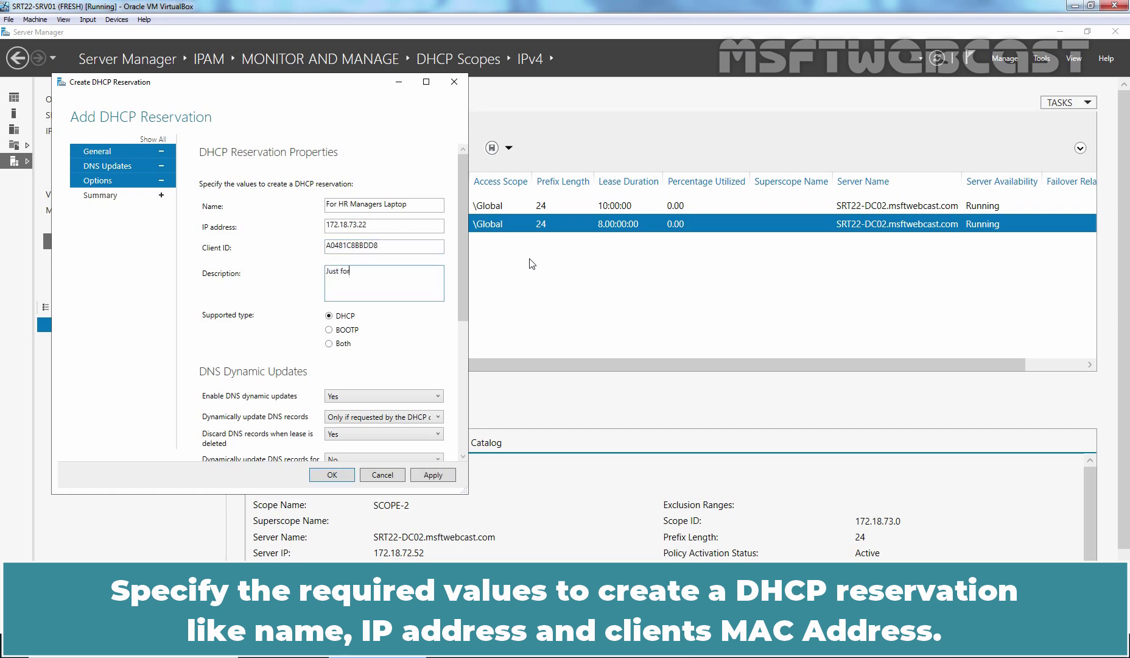
type(" testing purpose")
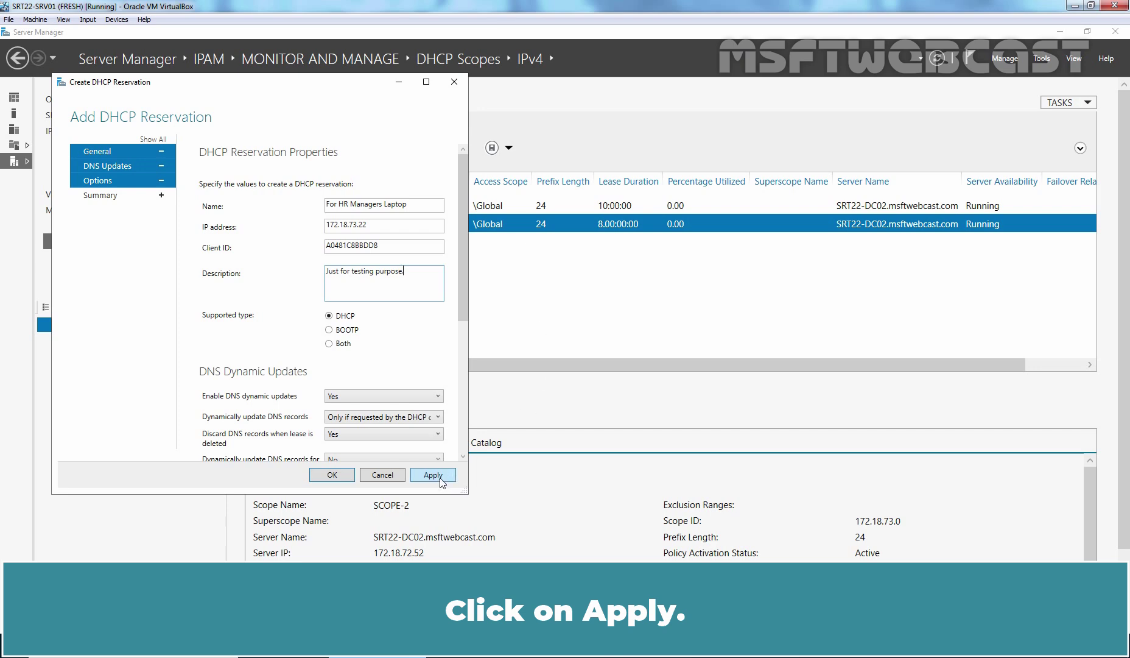
left_click(439, 477)
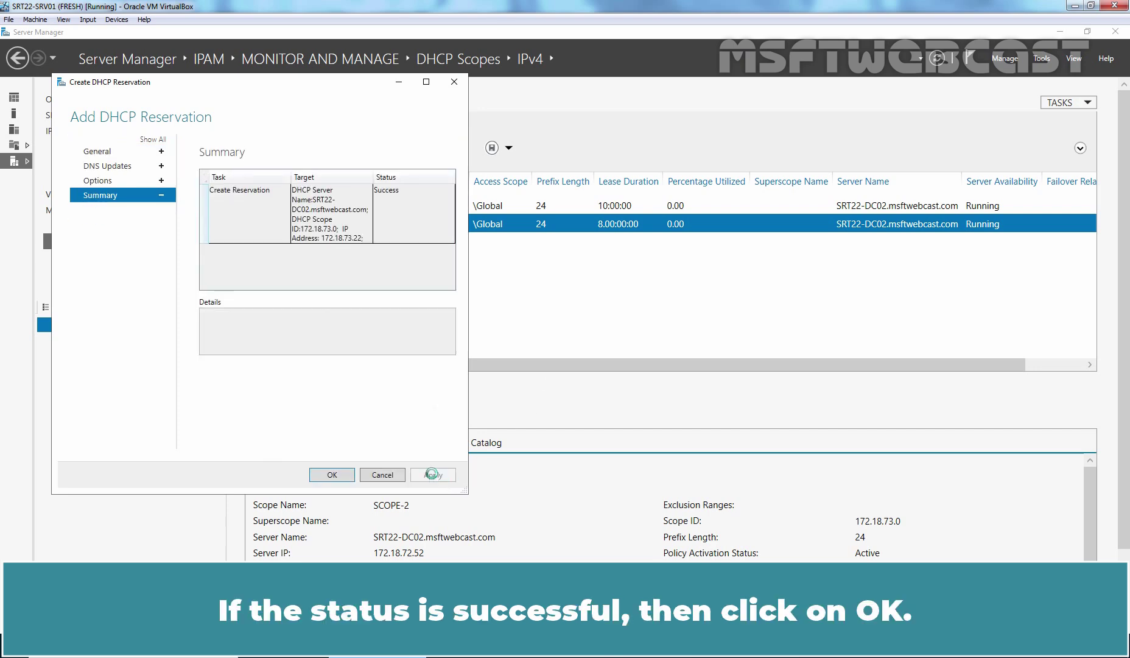
left_click(332, 475)
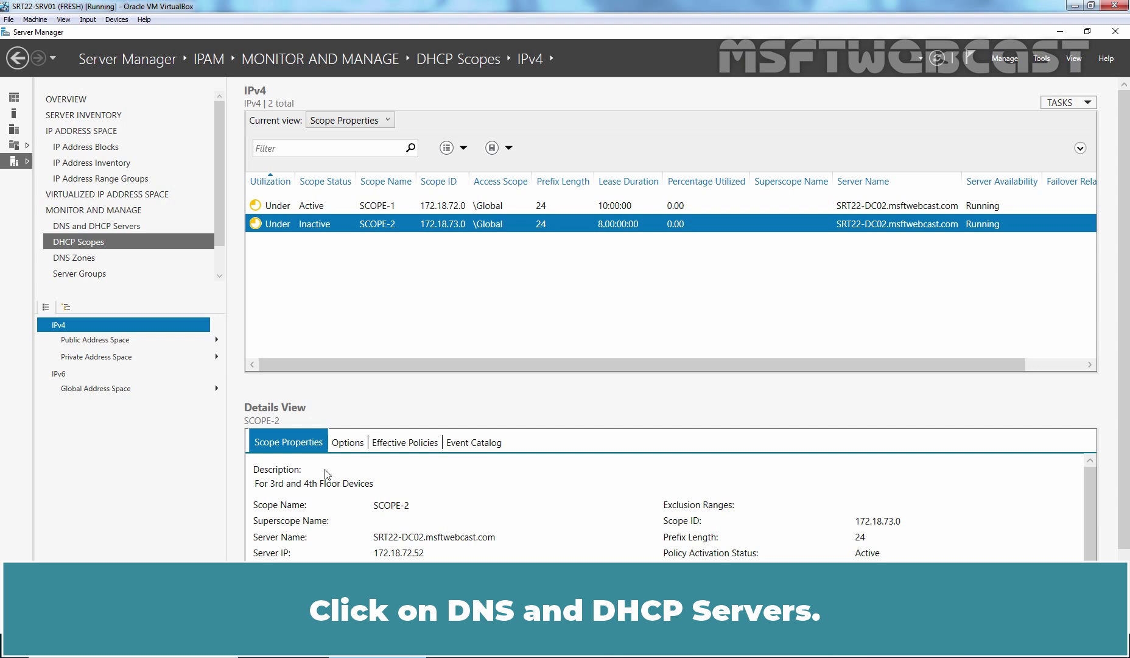
Step: Start a server-level DHCP policy on SRT22-DC02 with its lease limited to 0 days 2 hours
left_click(92, 227)
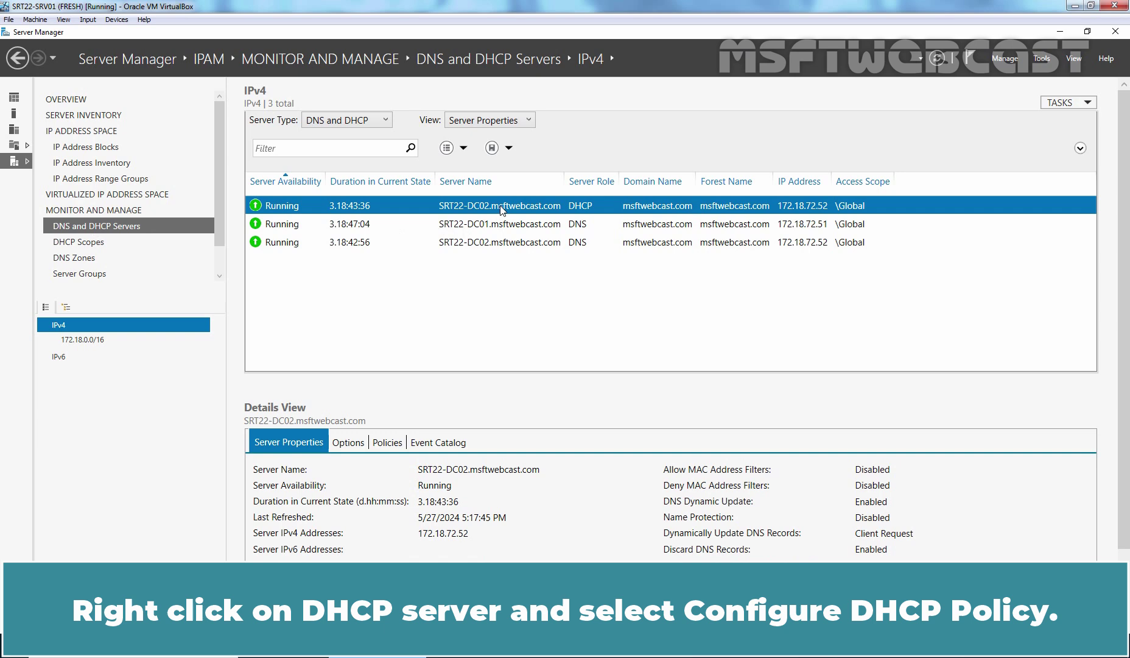
right_click(501, 210)
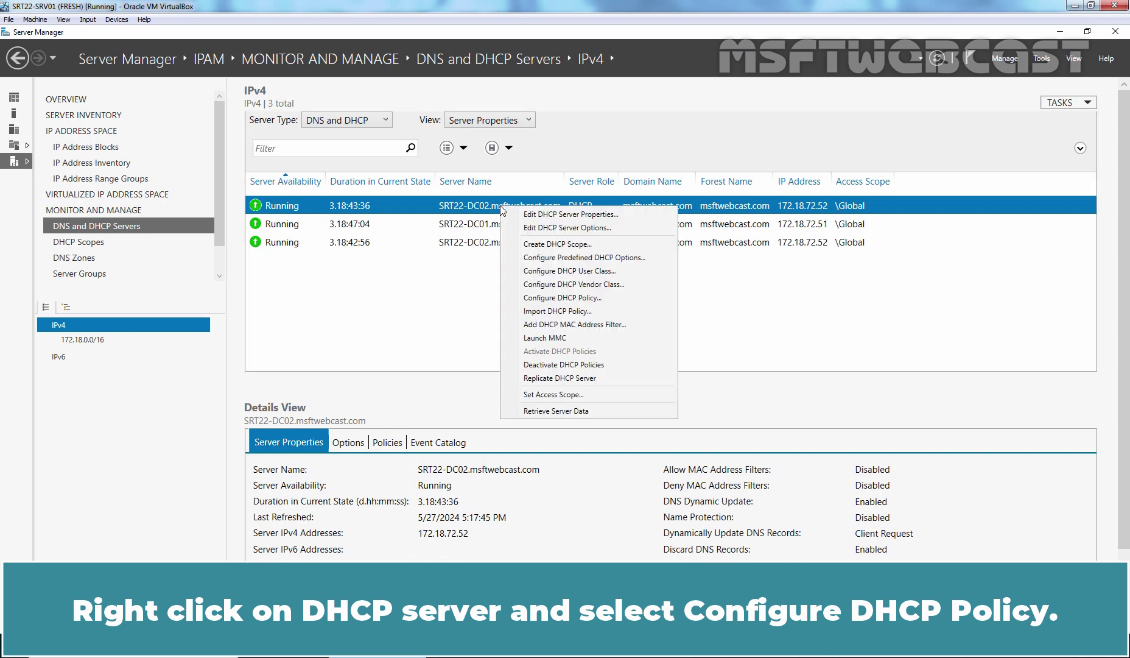
left_click(562, 298)
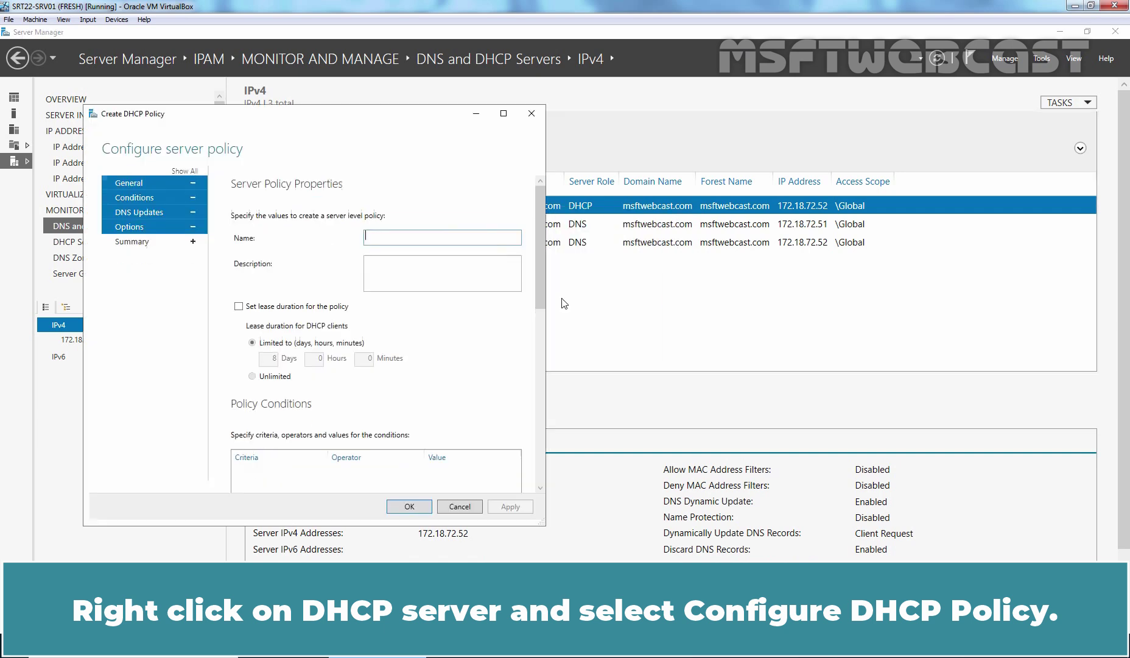
left_click_drag(344, 119, 558, 81)
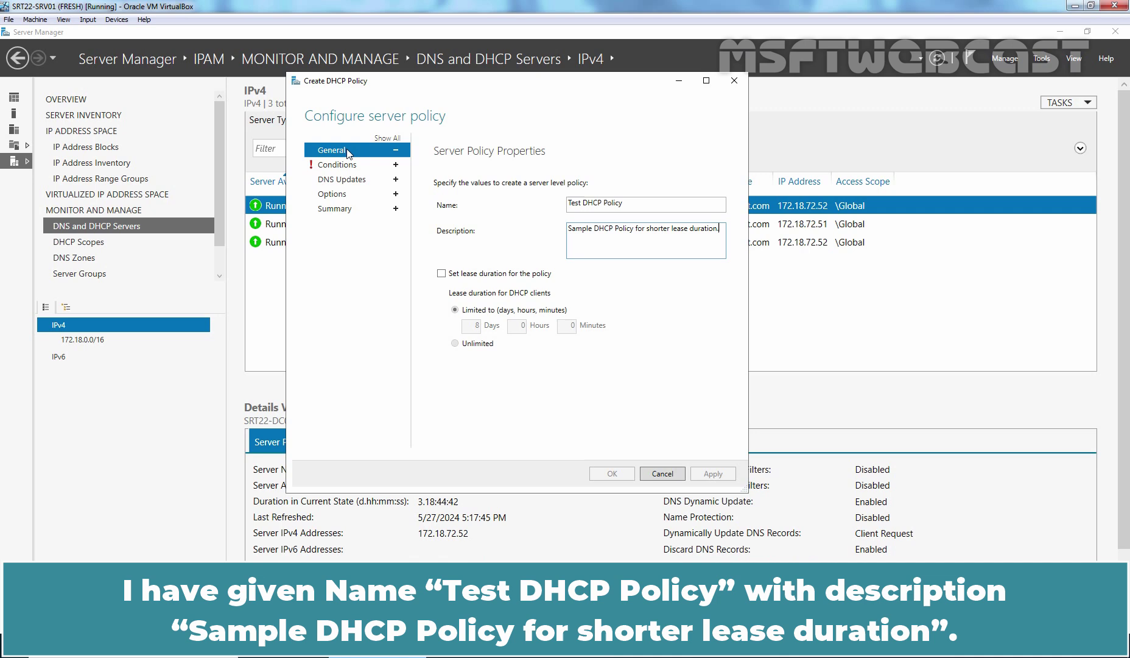
left_click(442, 273)
double_click(472, 325)
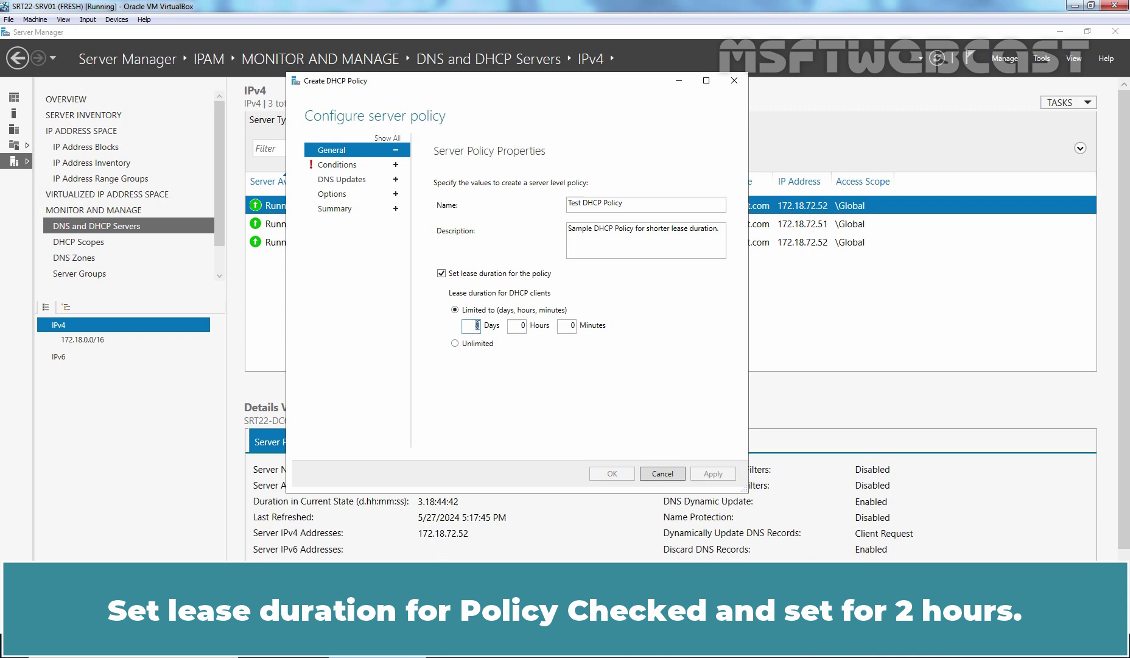
type("0")
double_click(522, 326)
type("2")
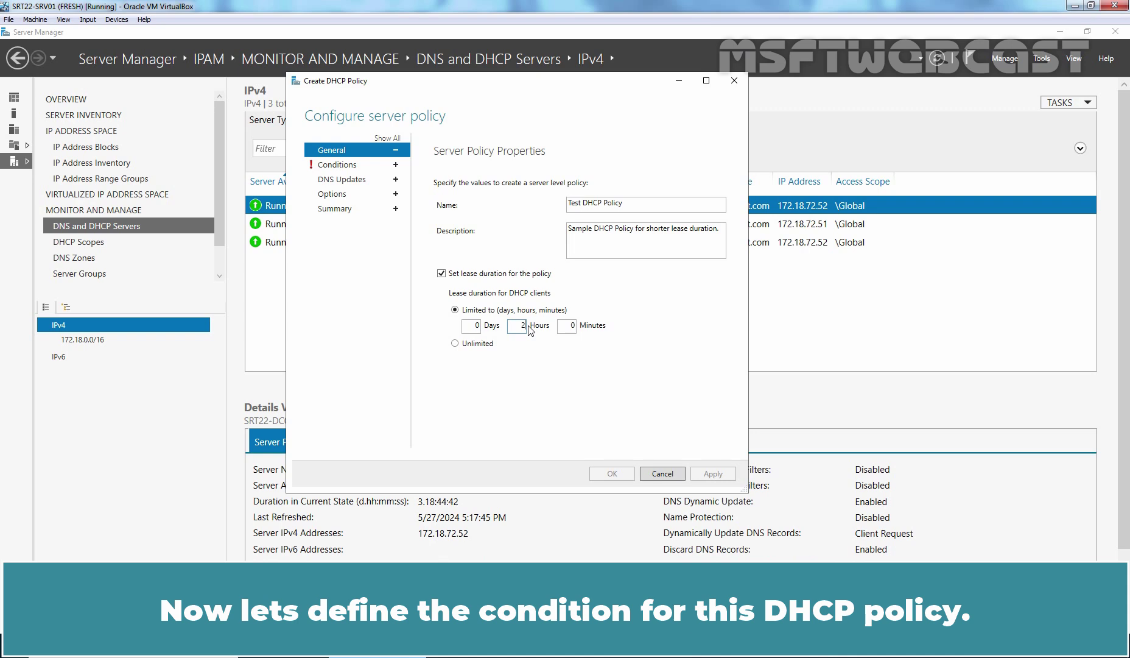
Step: Add a policy condition matching MAC Address Equals 080027 with wildcard, giving 08-00-27-*-*-*
left_click(342, 168)
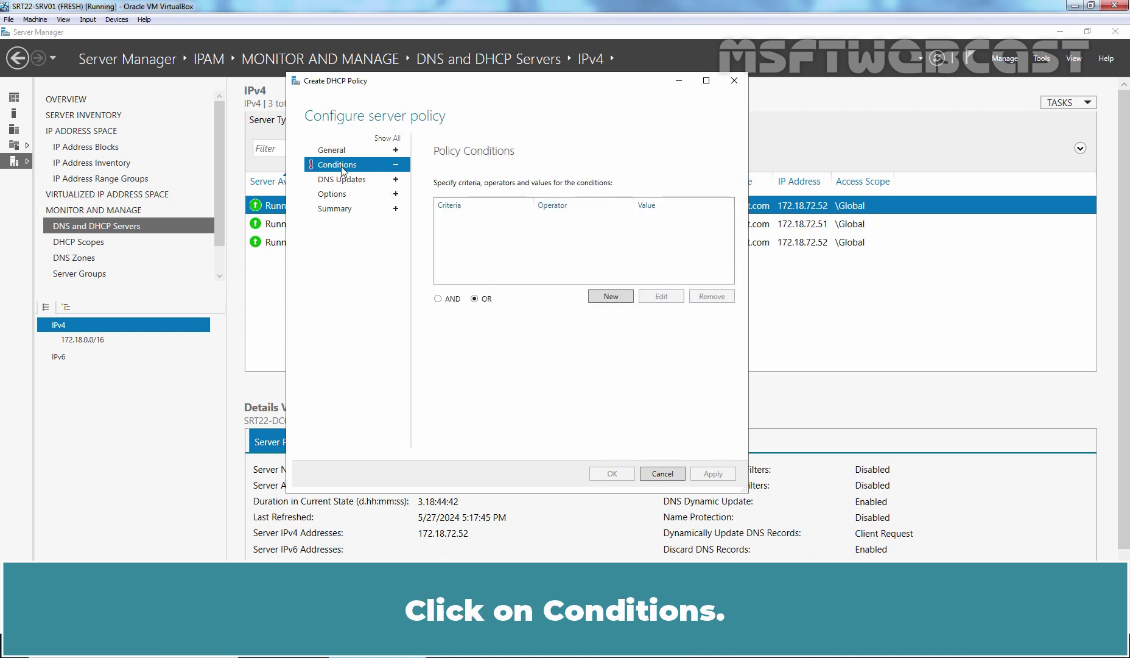
left_click(610, 298)
left_click(611, 301)
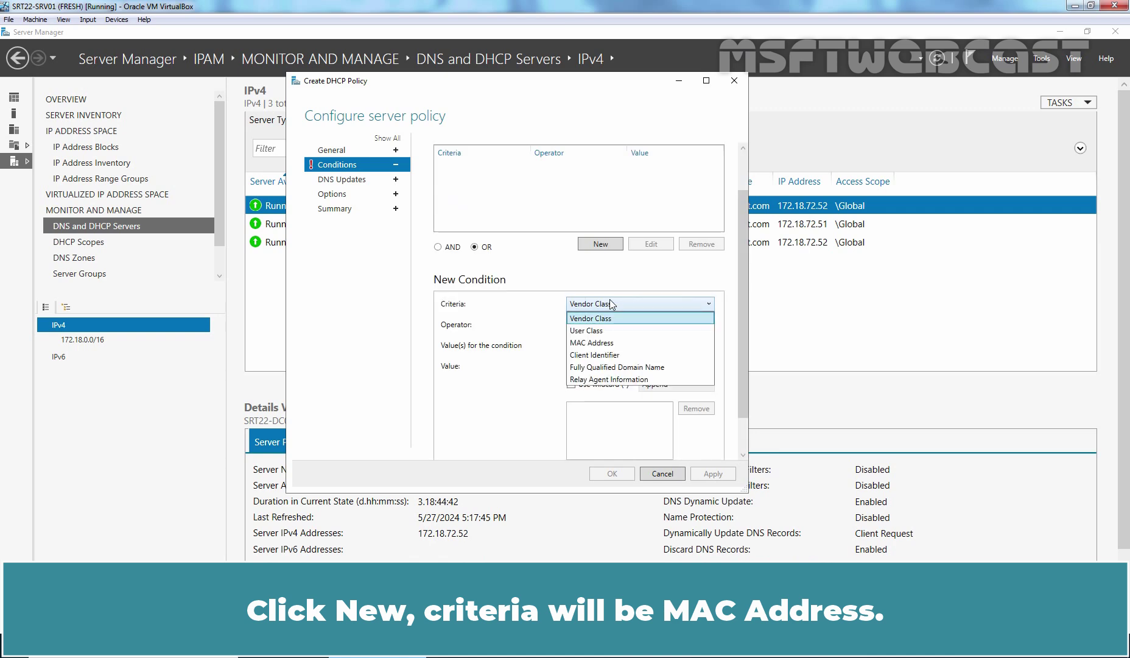
left_click(598, 343)
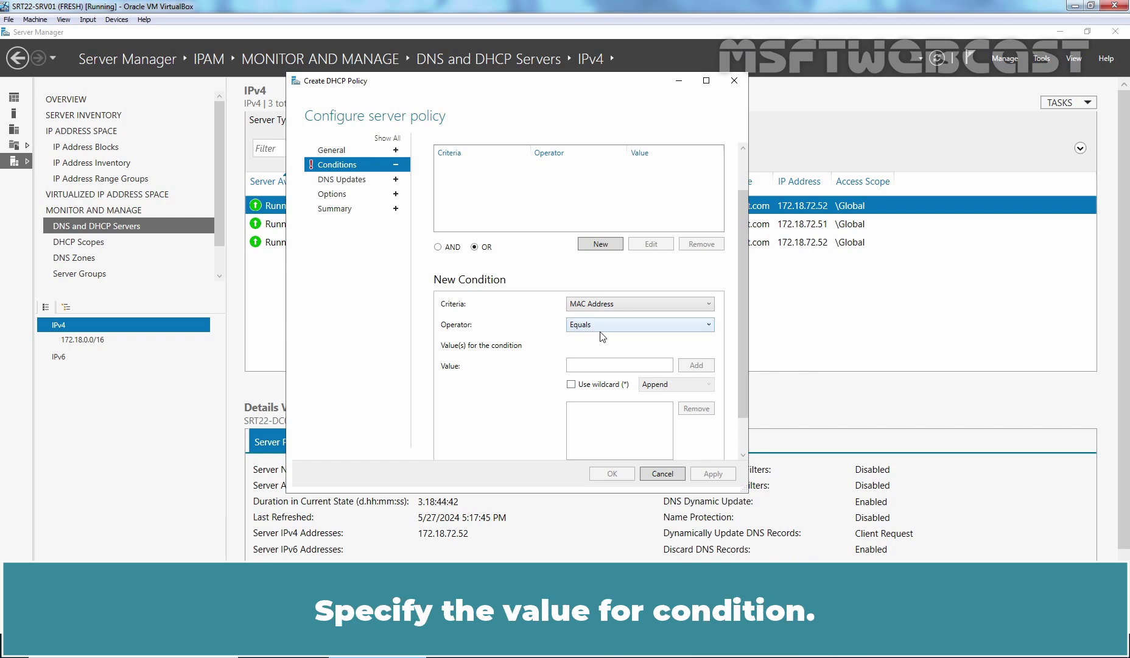
left_click(589, 364)
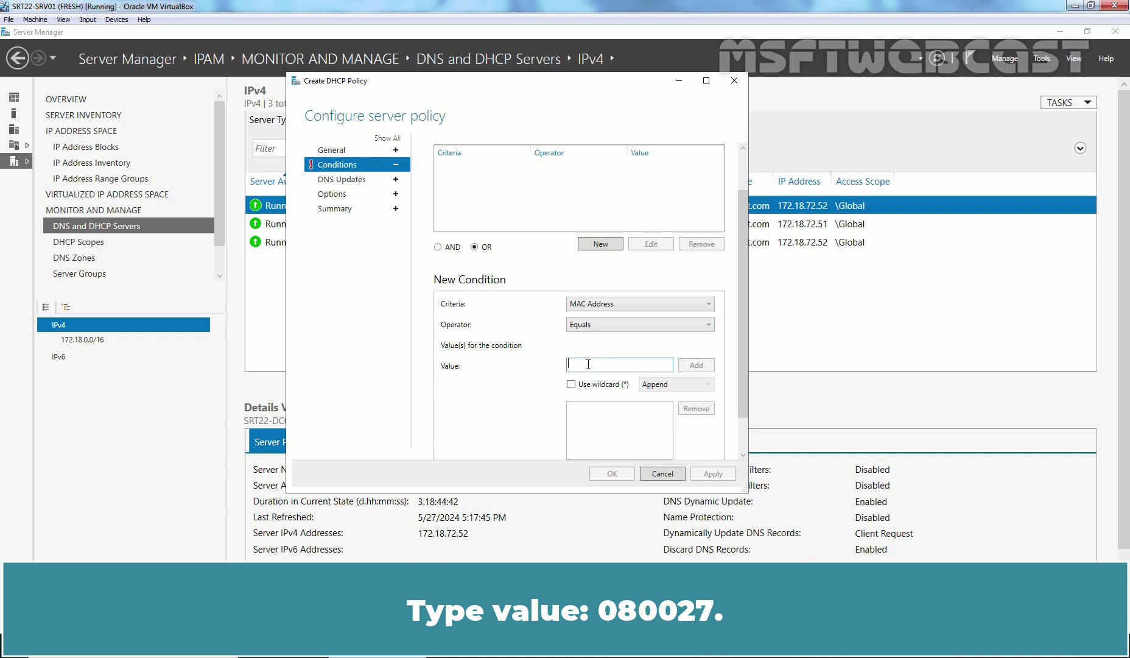
type("080027")
left_click(571, 384)
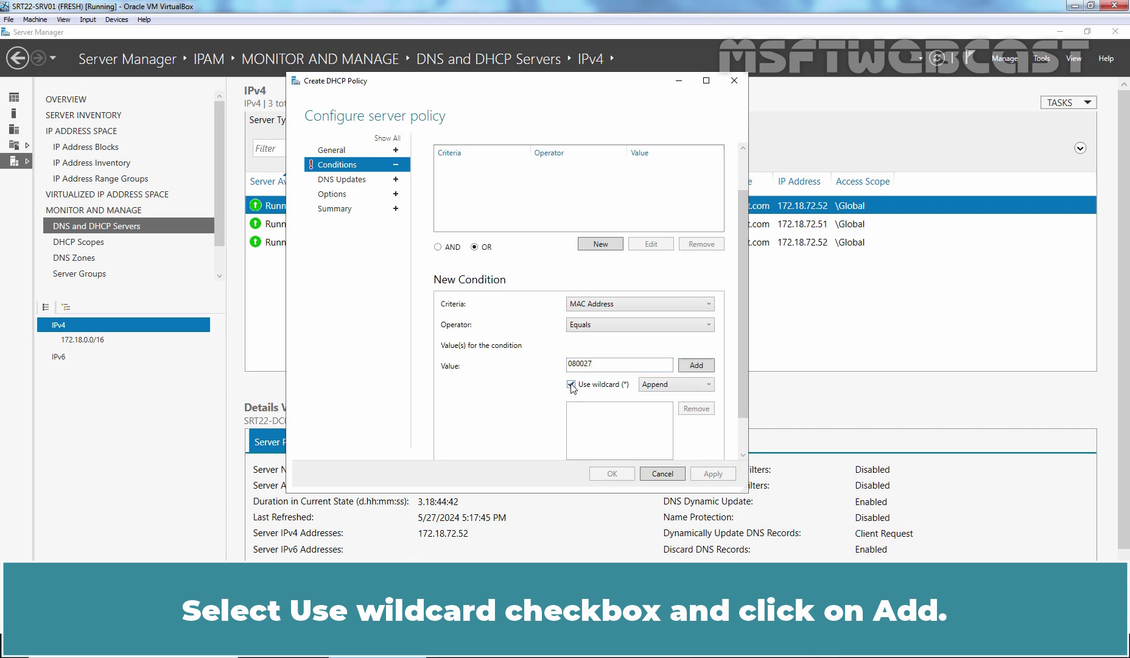
left_click(698, 367)
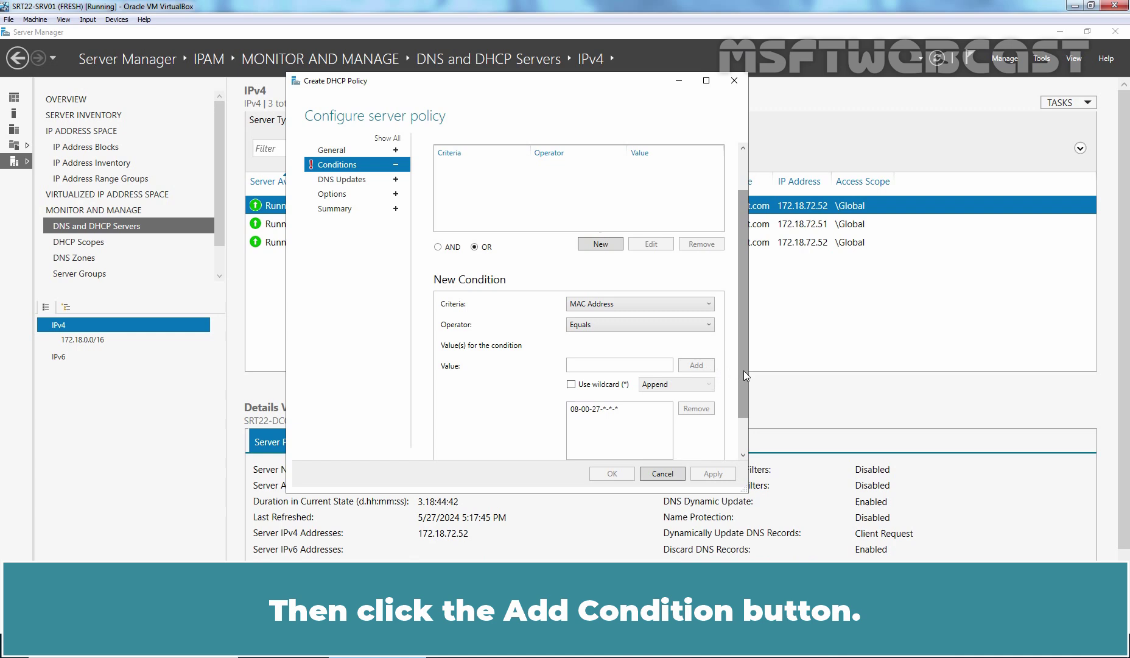
left_click_drag(744, 370, 741, 407)
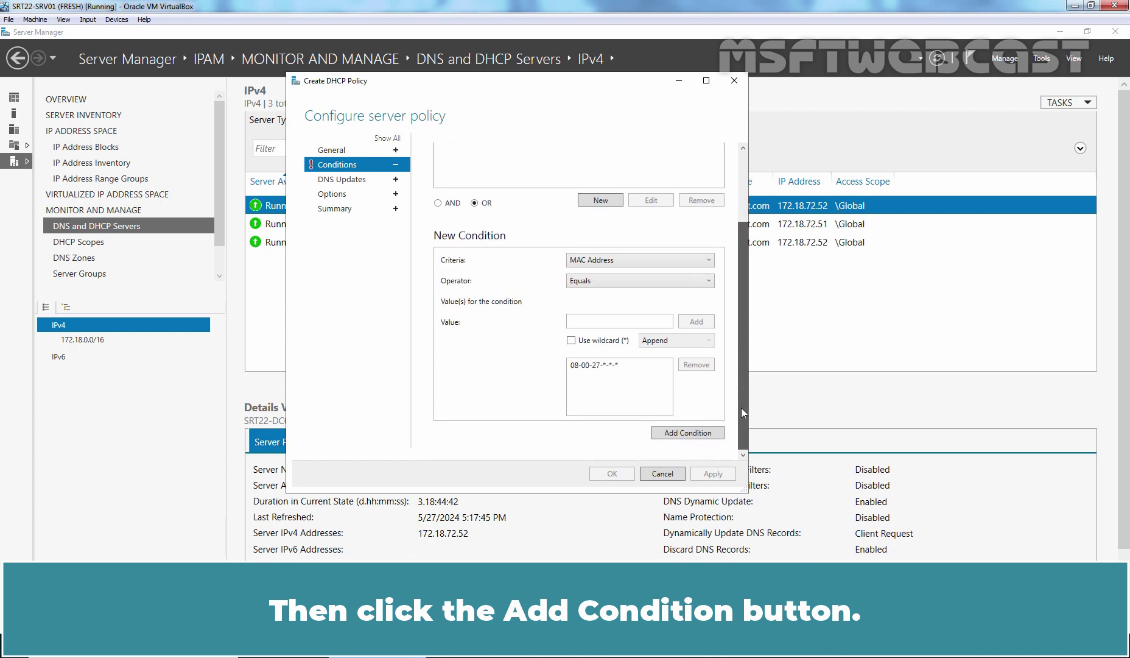
left_click(688, 433)
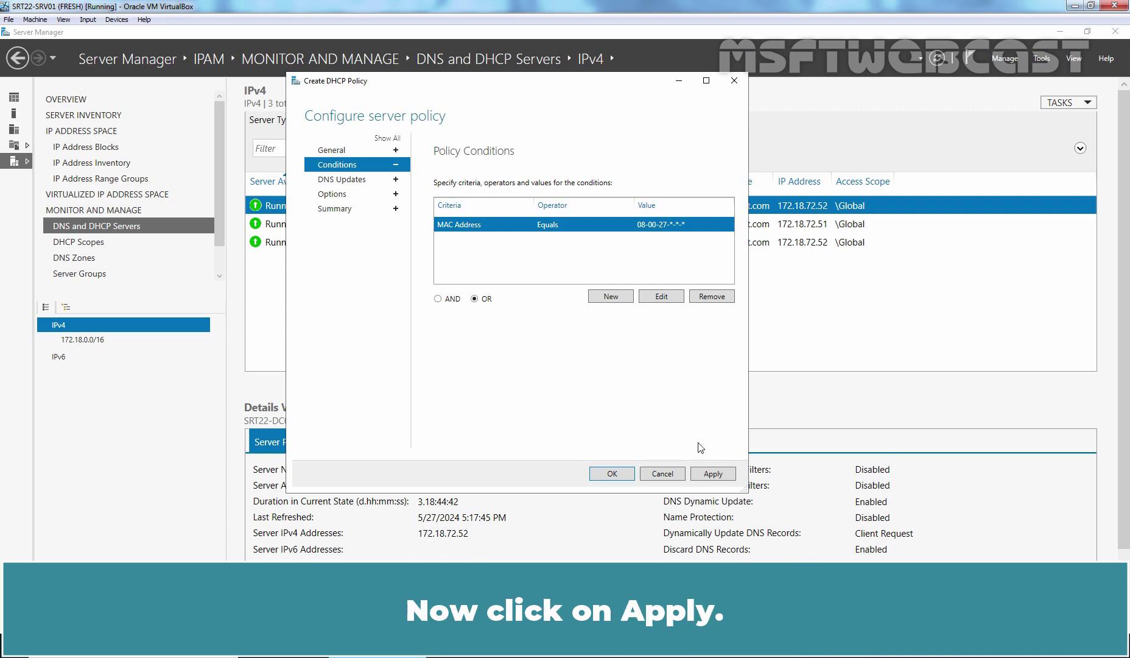
Step: Create Test DHCP Policy on SRT22-DC02 and close the wizard once it reports Success
left_click(714, 475)
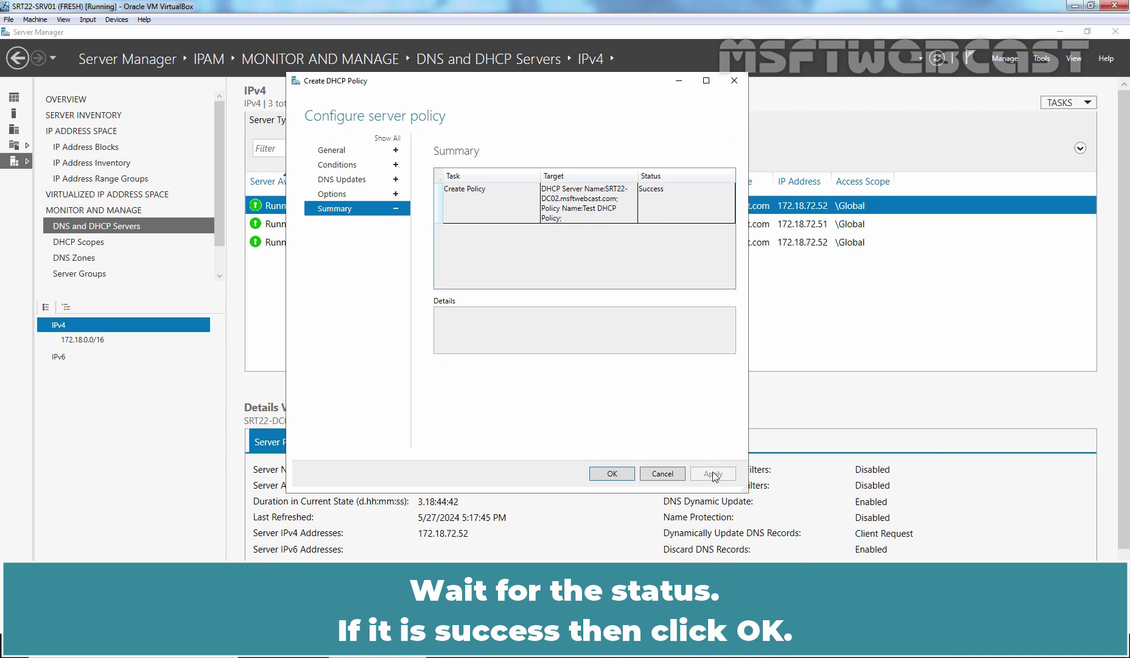
left_click(613, 474)
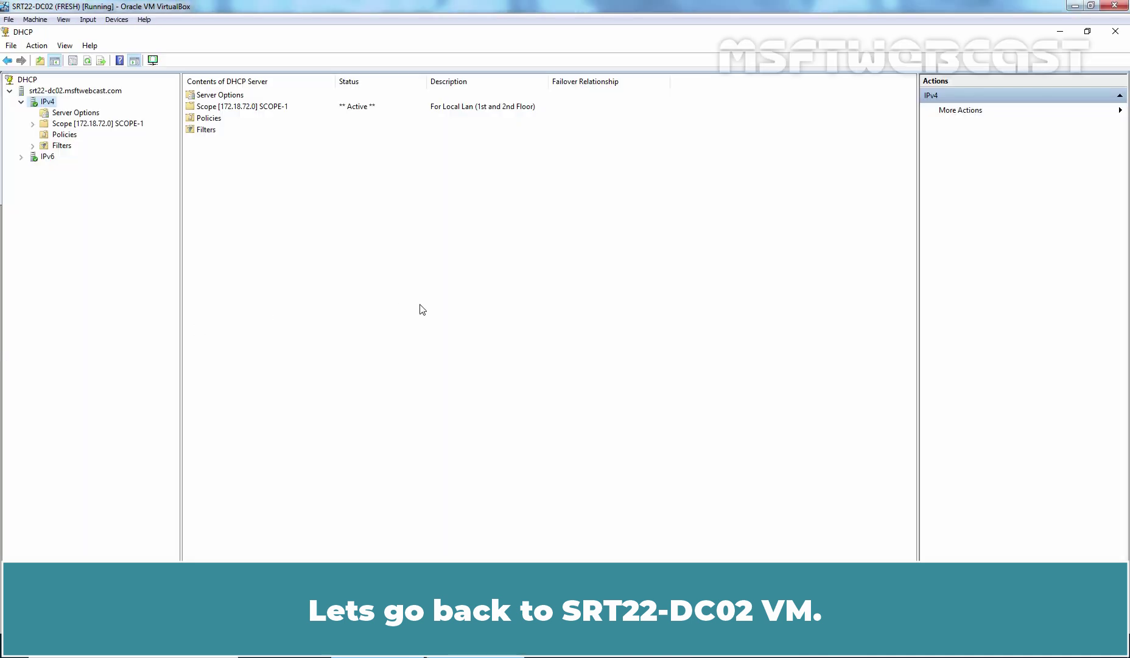
Step: Refresh DC02 and expand IPv4 so SCOPE-2 [172.18.73.0] appears beside SCOPE-1, then expand SCOPE-2
left_click(61, 94)
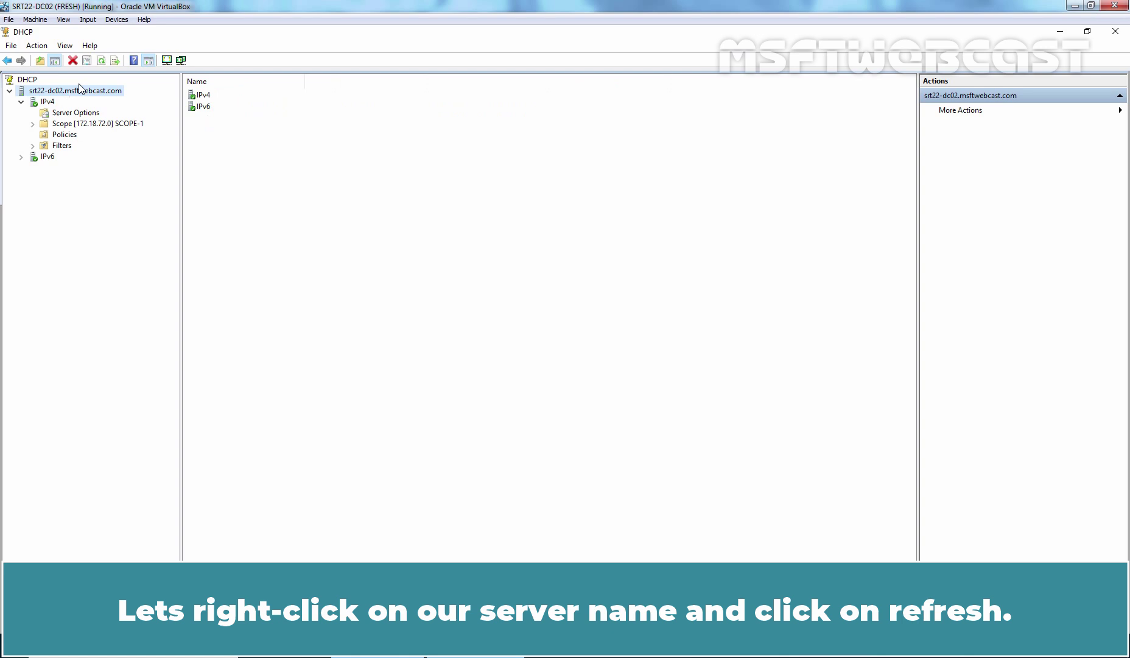
left_click(101, 61)
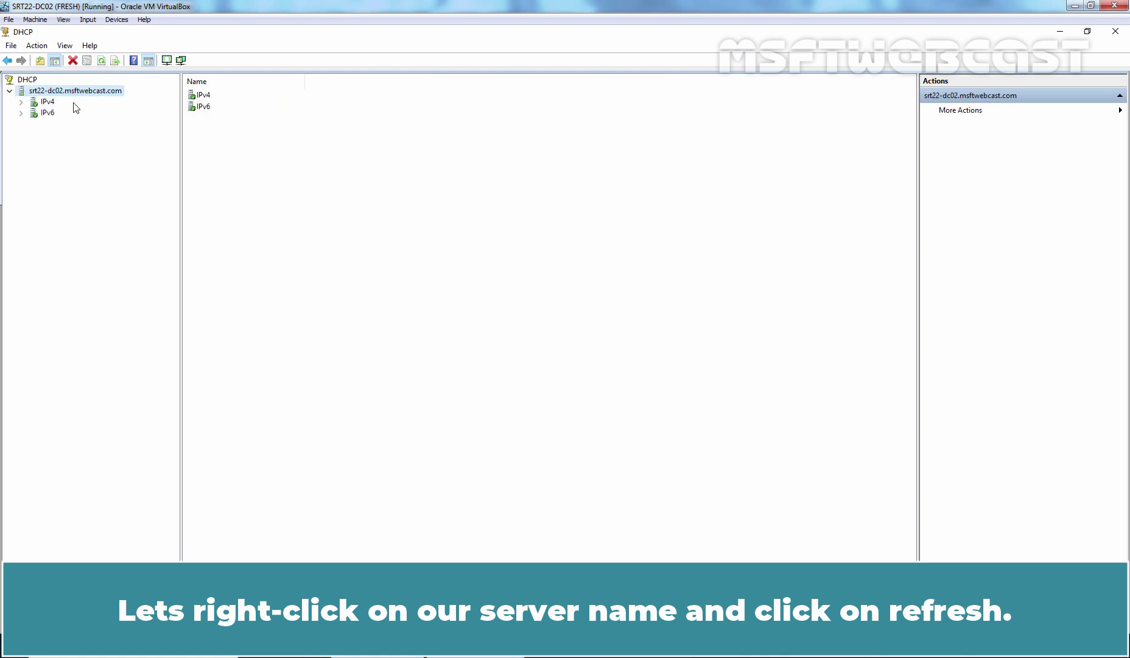
left_click(48, 102)
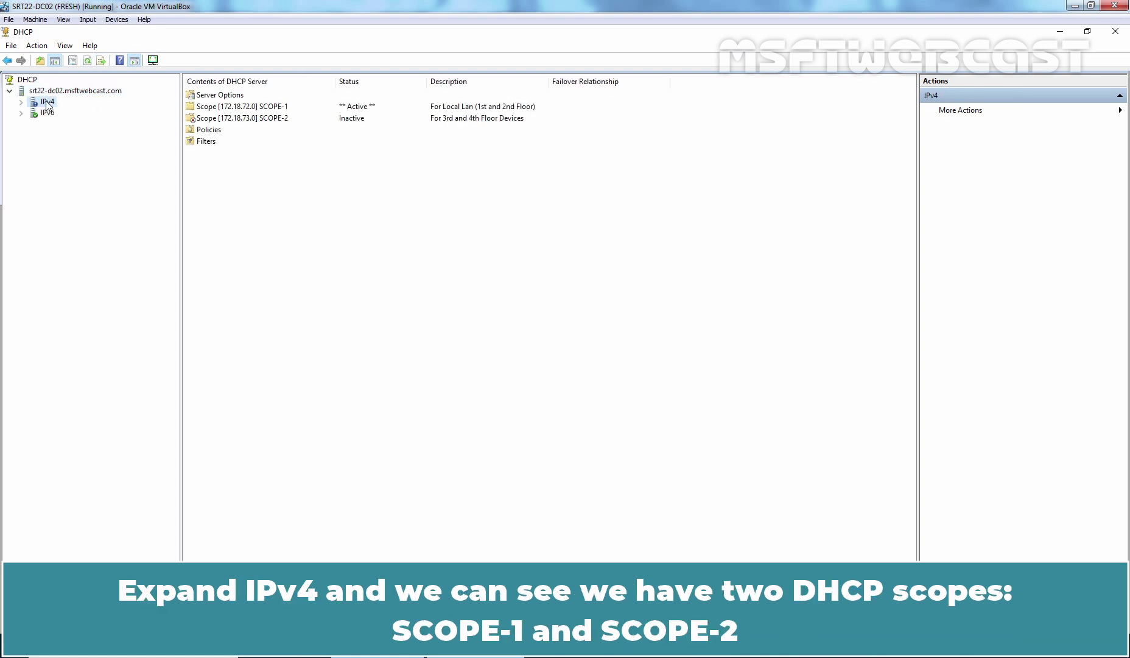
double_click(48, 102)
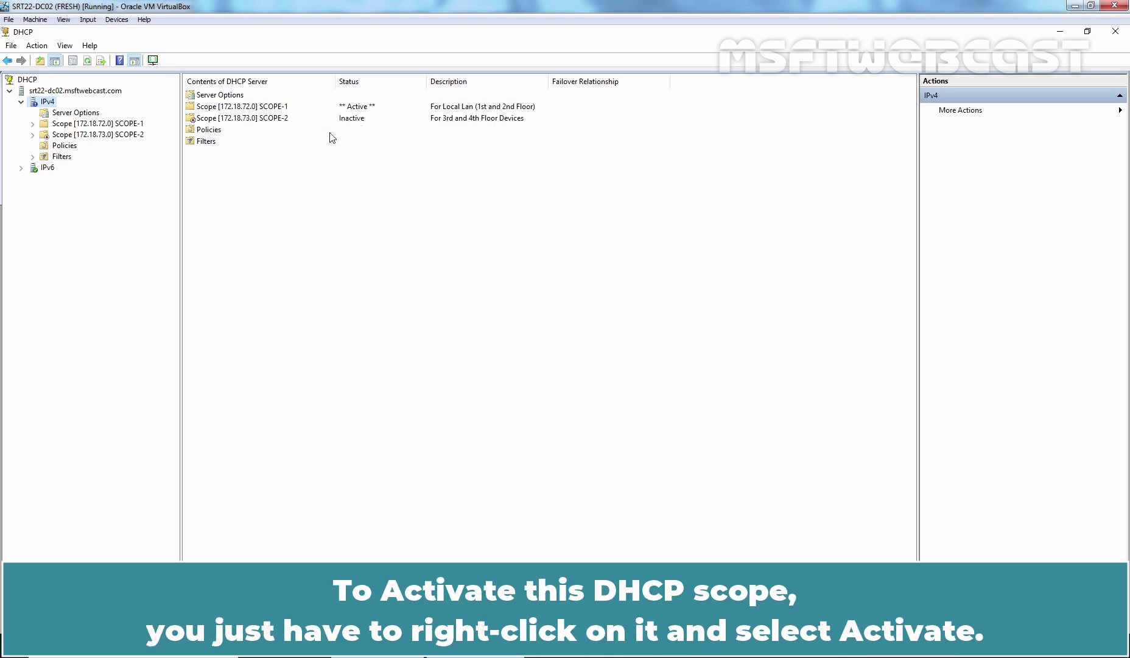
left_click(131, 136)
Step: View SCOPE-2's Scope Options and Policies, resizing columns to read the Test DHCP Policy's full description
right_click(133, 138)
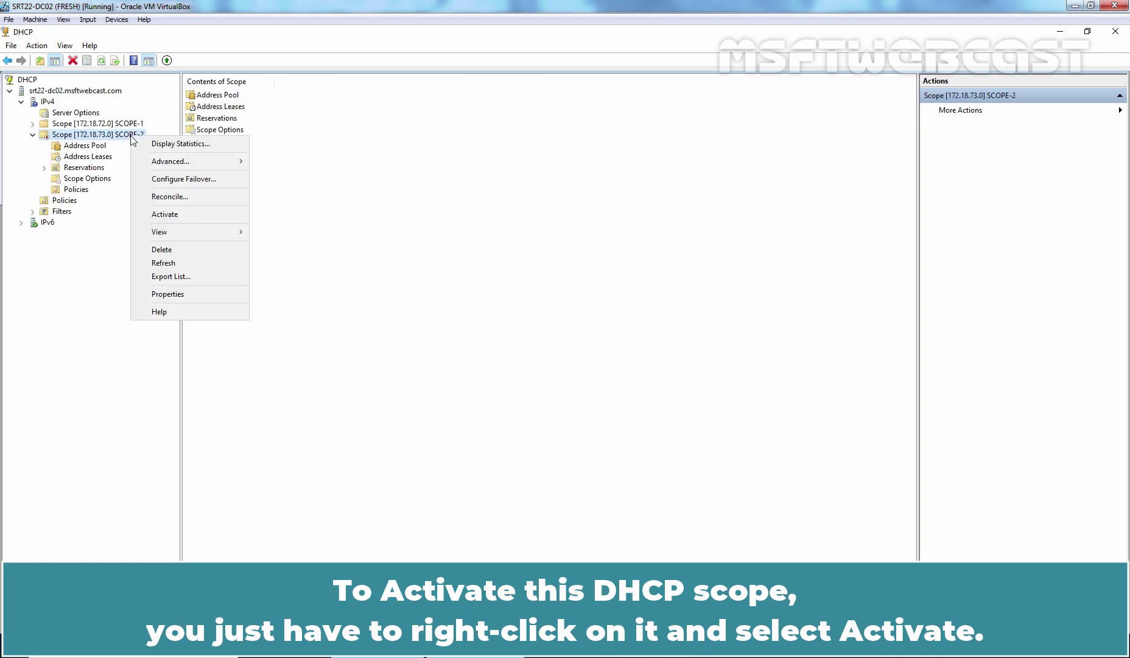
left_click(81, 180)
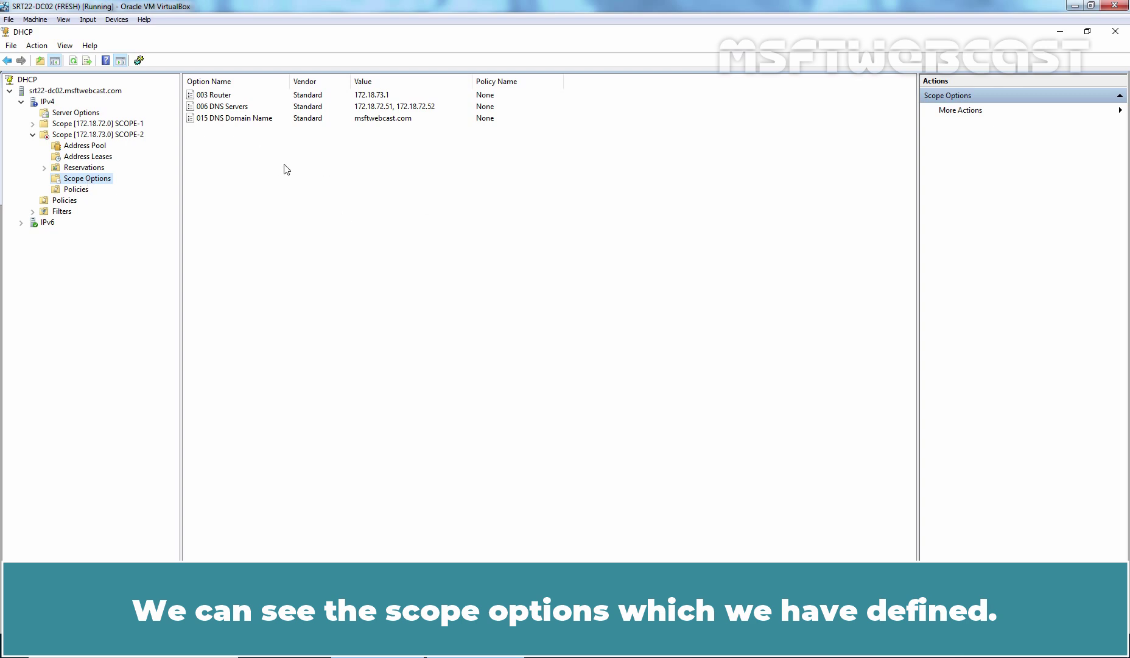
left_click(76, 190)
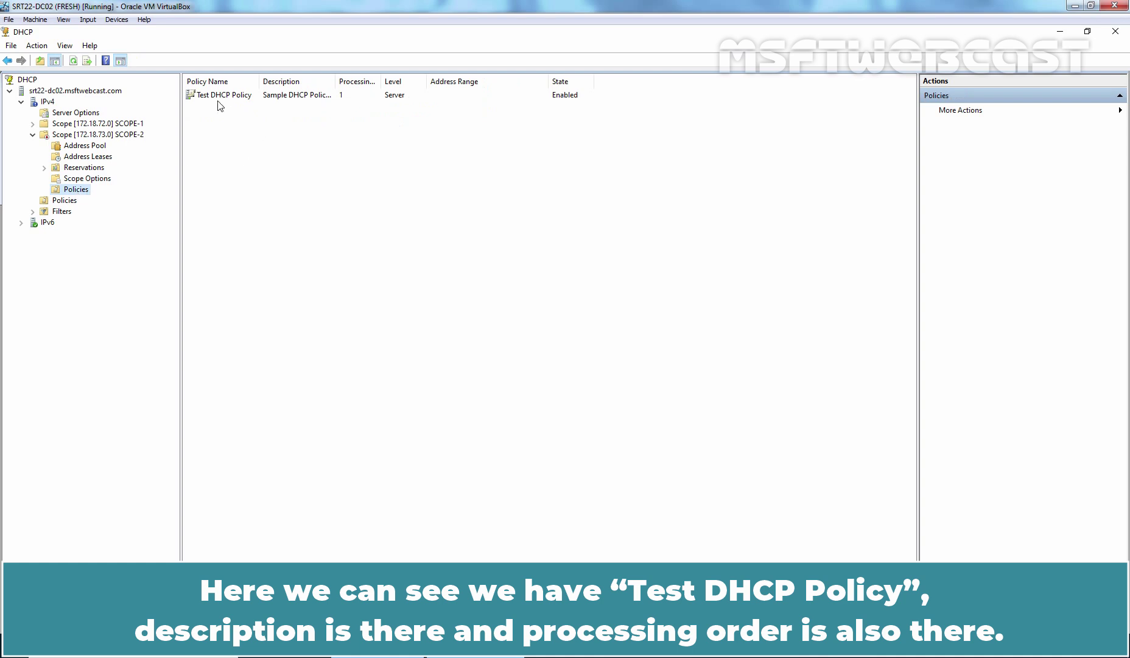
double_click(336, 81)
double_click(463, 81)
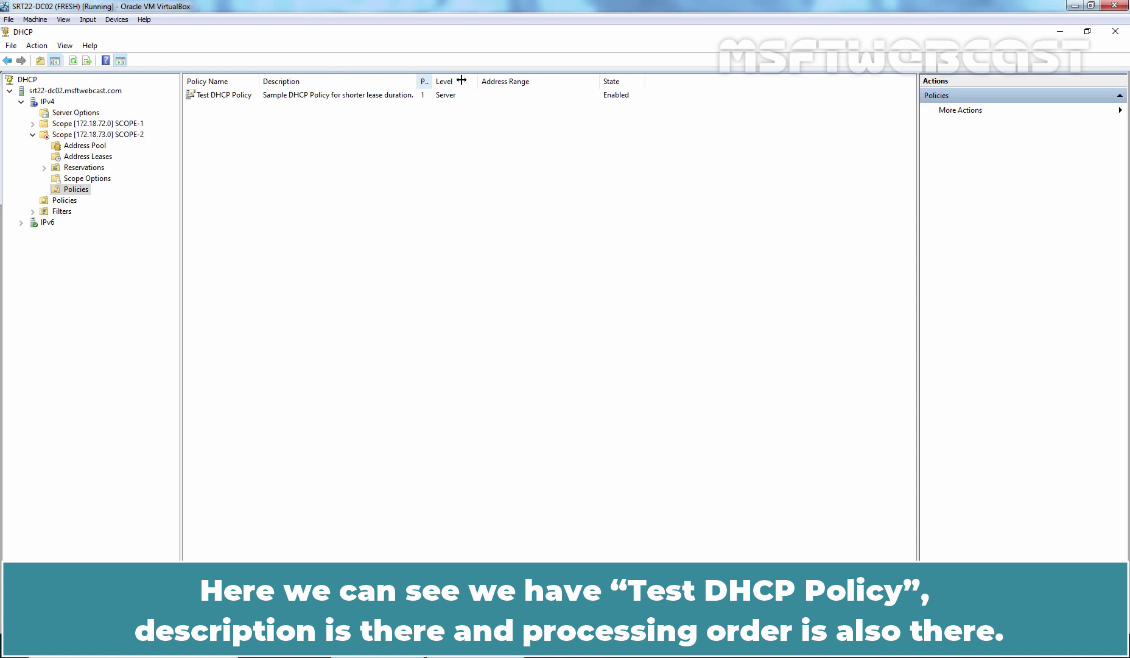
left_click(218, 96)
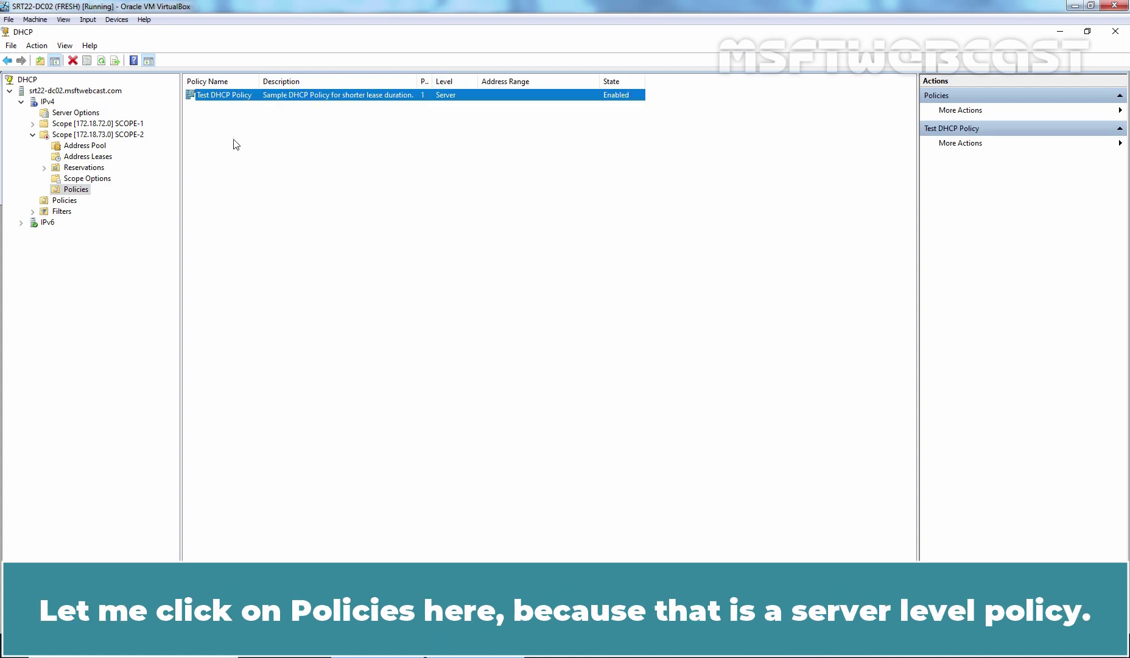
Step: Open the server-level Test DHCP Policy's properties and view its MAC Address Equals 080027* condition
left_click(63, 202)
left_click(215, 98)
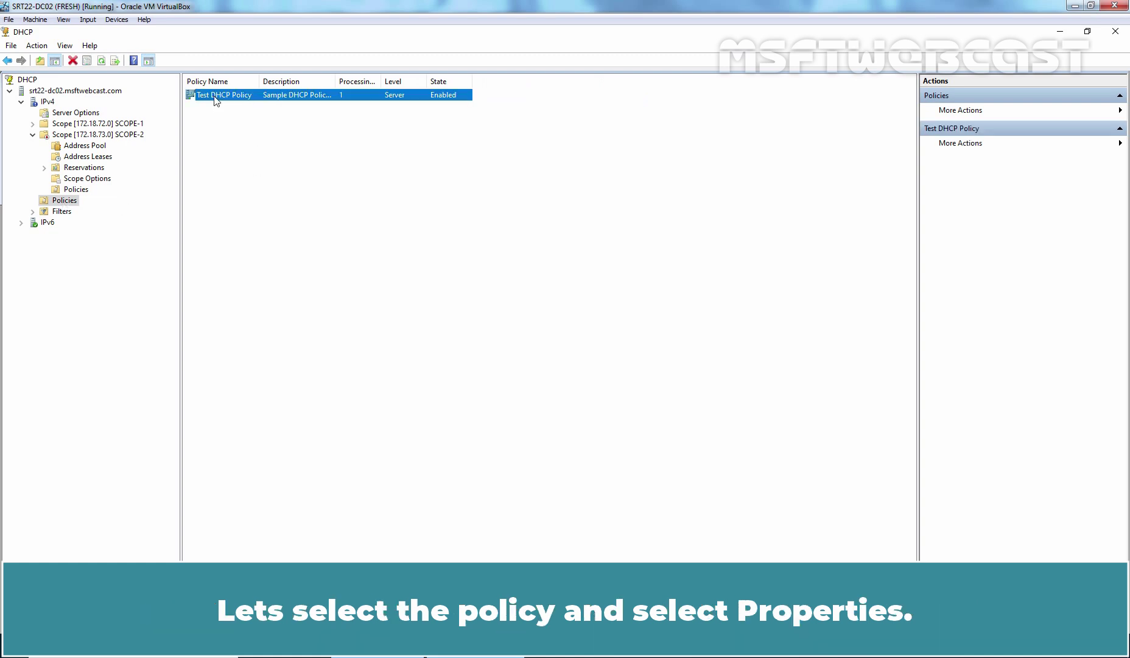
right_click(216, 98)
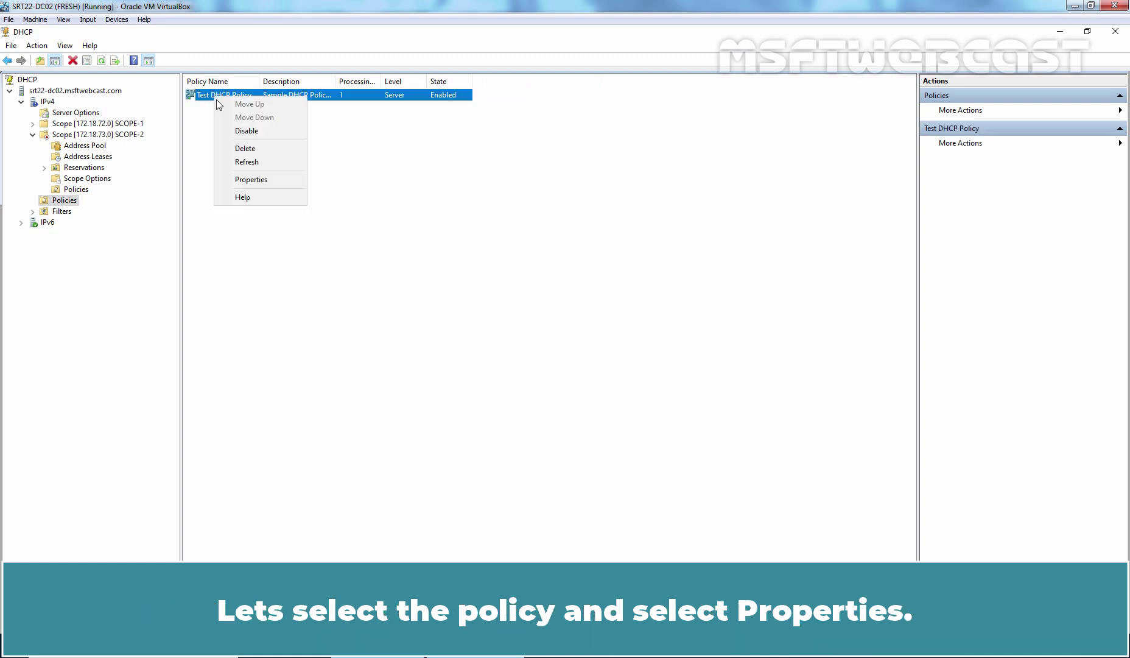
left_click(249, 182)
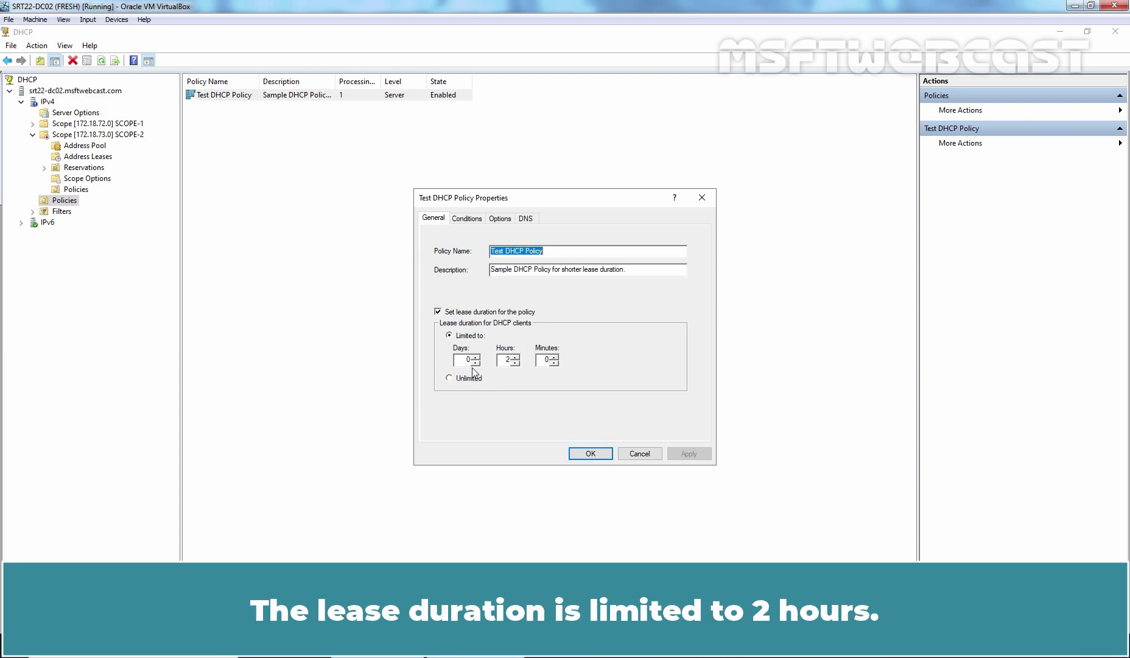
left_click(469, 220)
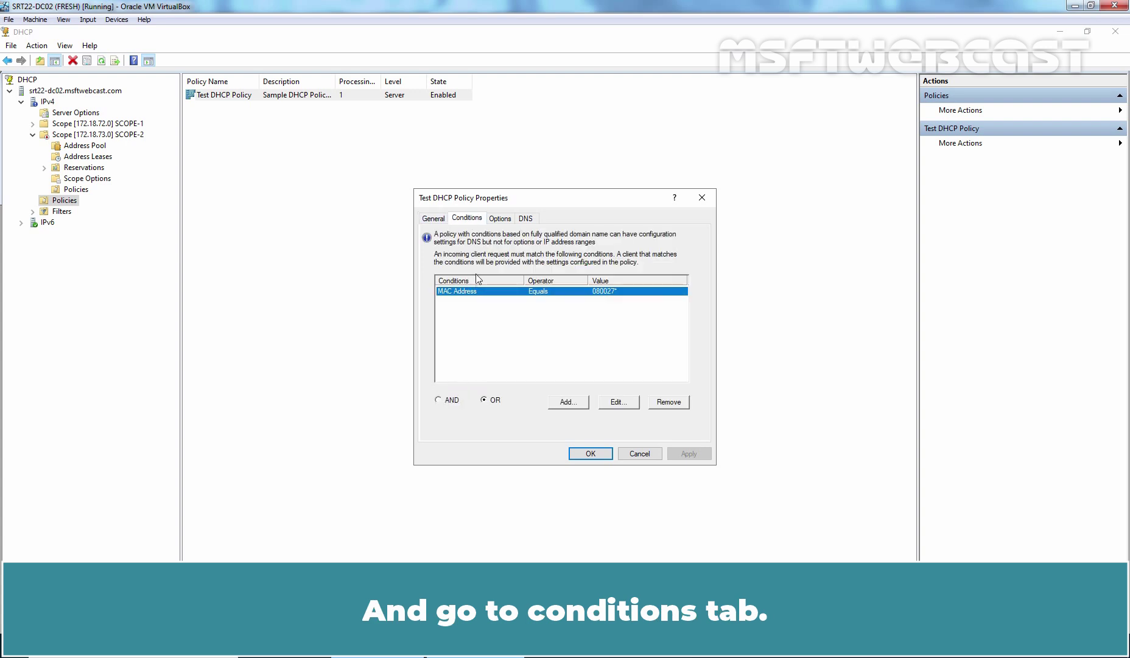